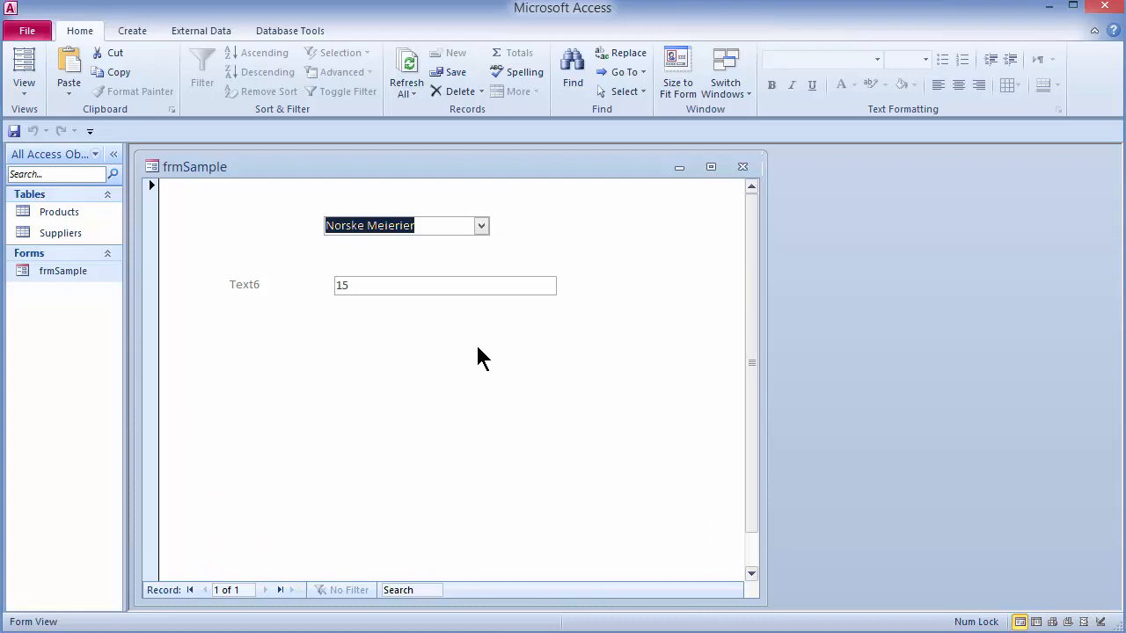
Choose Mayumi's in the form's supplier combo box to check the linked text box.
left_click(481, 226)
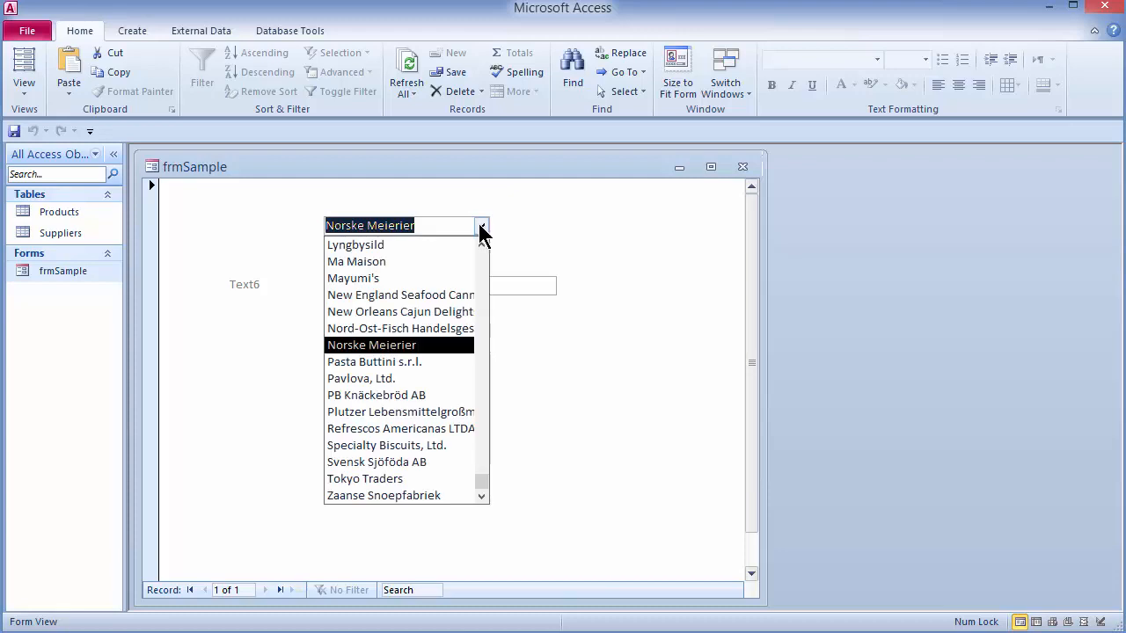
left_click(369, 278)
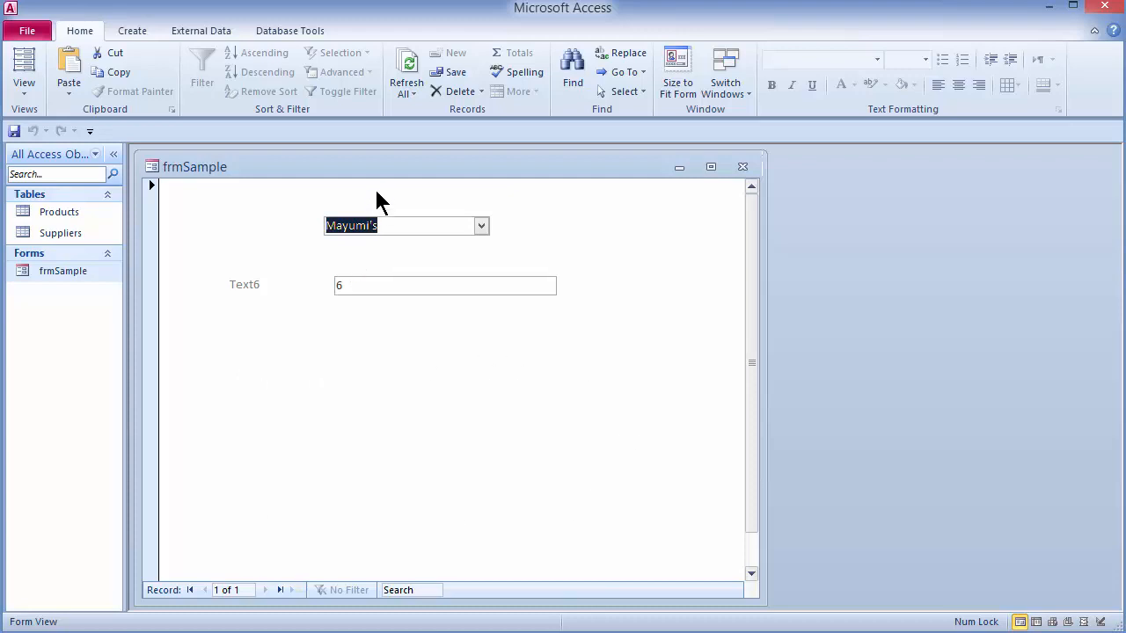
Switch frmSample to Design View and draw a subform control about 5.5 by 2.5 inches below the Text6 text box.
right_click(384, 167)
left_click(430, 272)
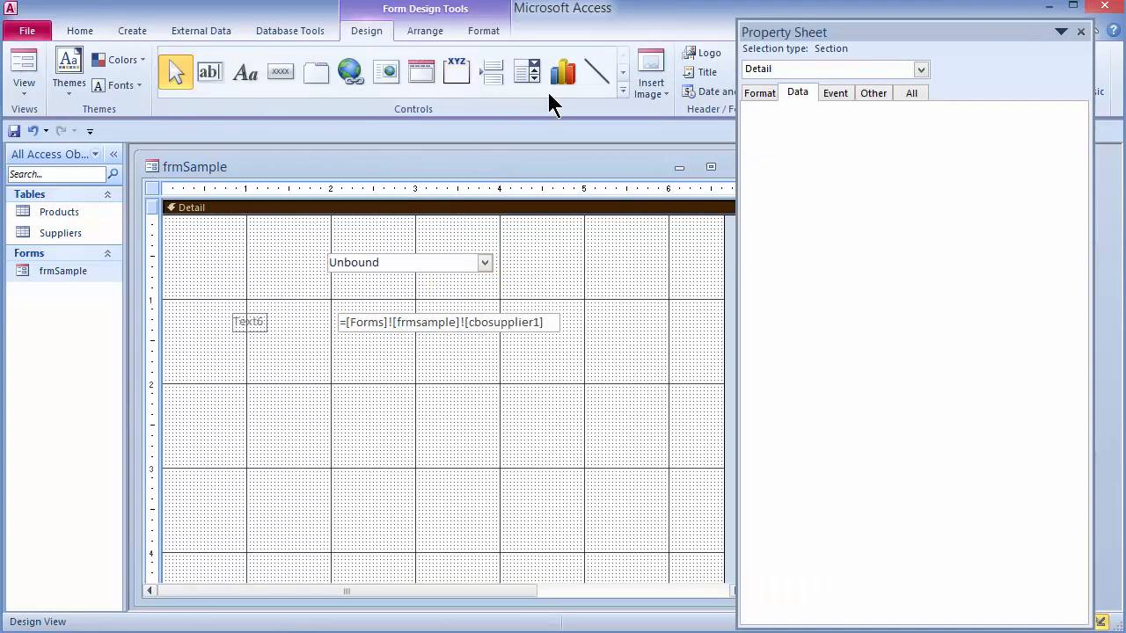
left_click(622, 91)
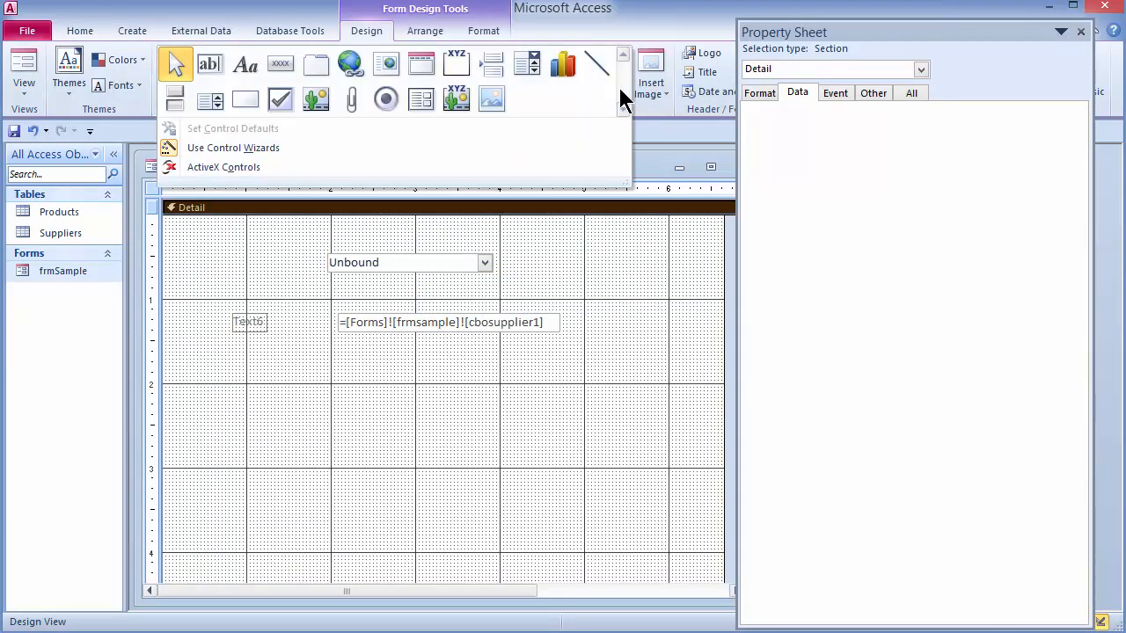
left_click(420, 98)
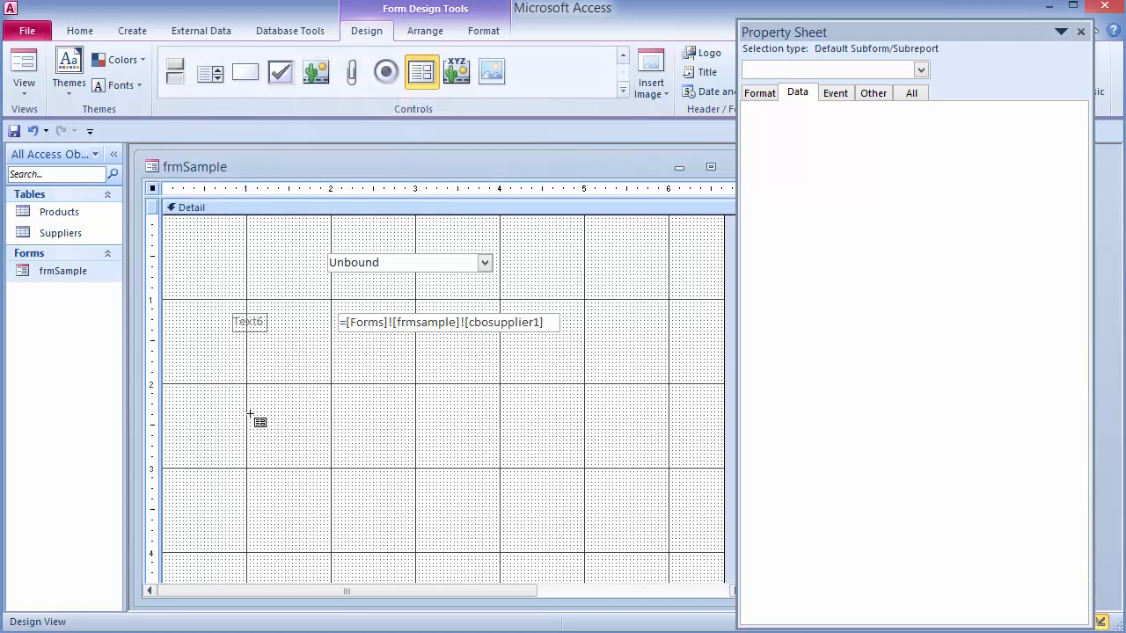
left_click_drag(214, 351, 675, 563)
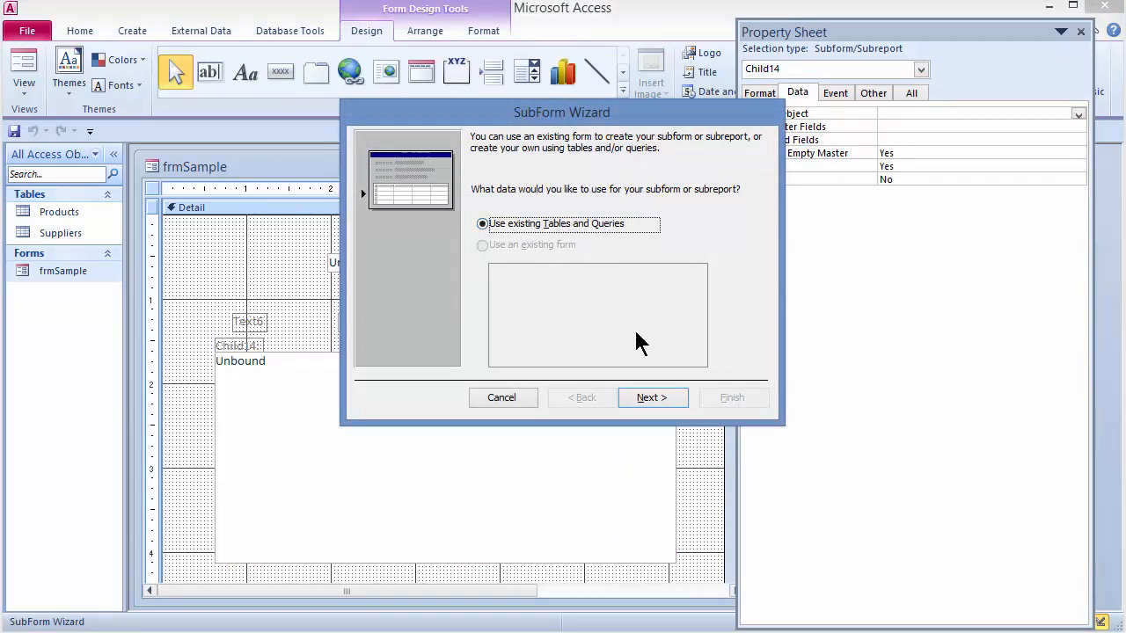
Base the subform on existing tables, including the ProductName and SupplierID fields from the Products table.
left_click(636, 393)
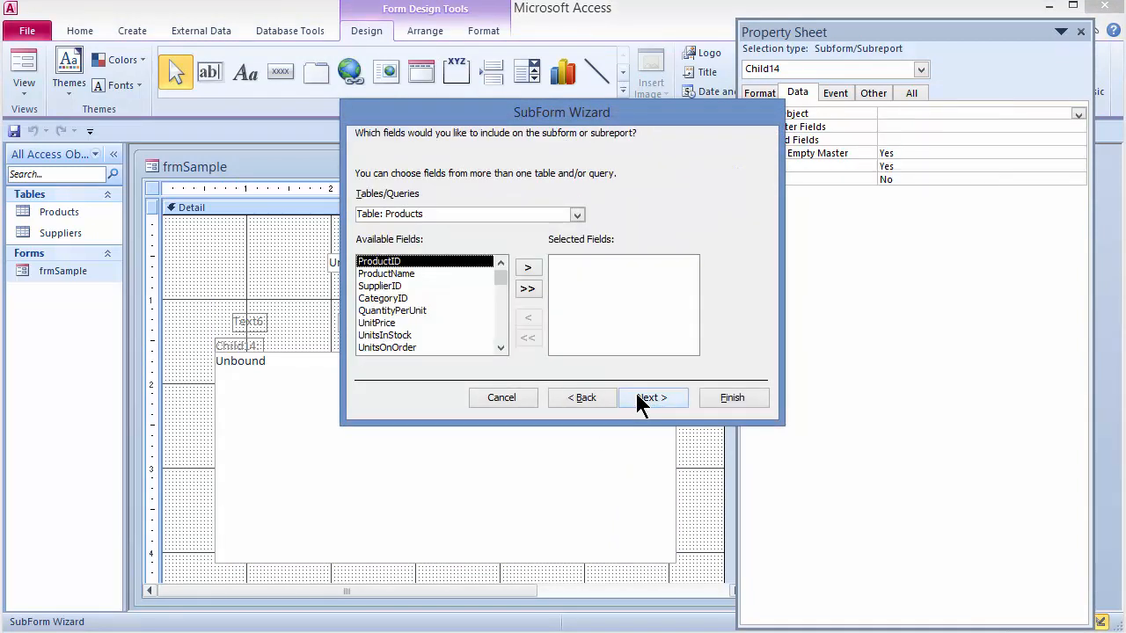
double_click(401, 274)
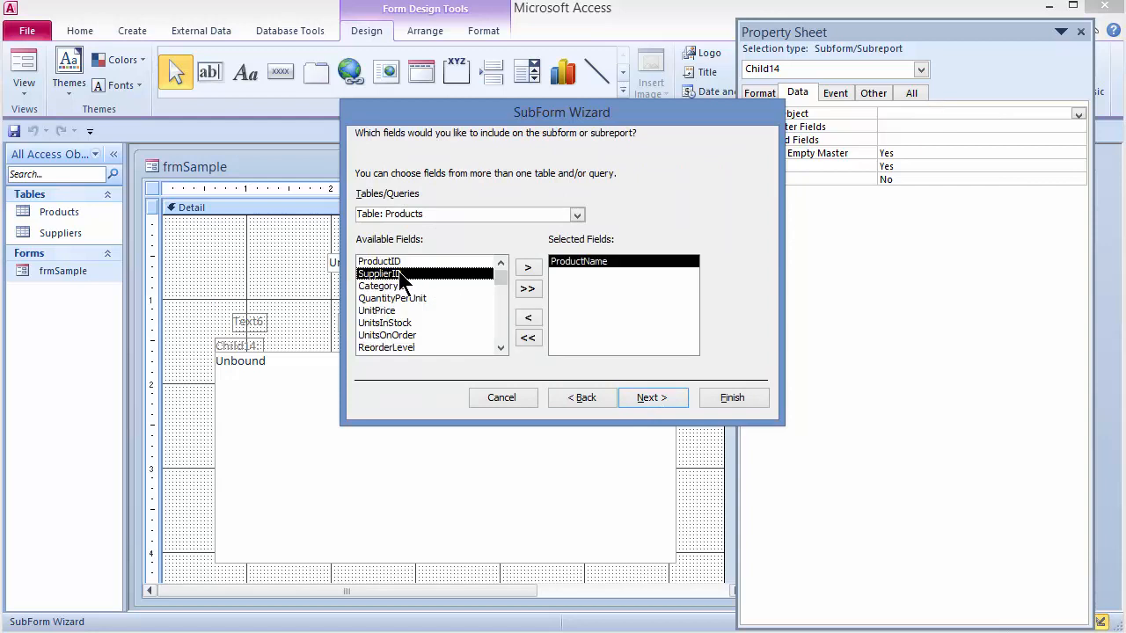
double_click(400, 275)
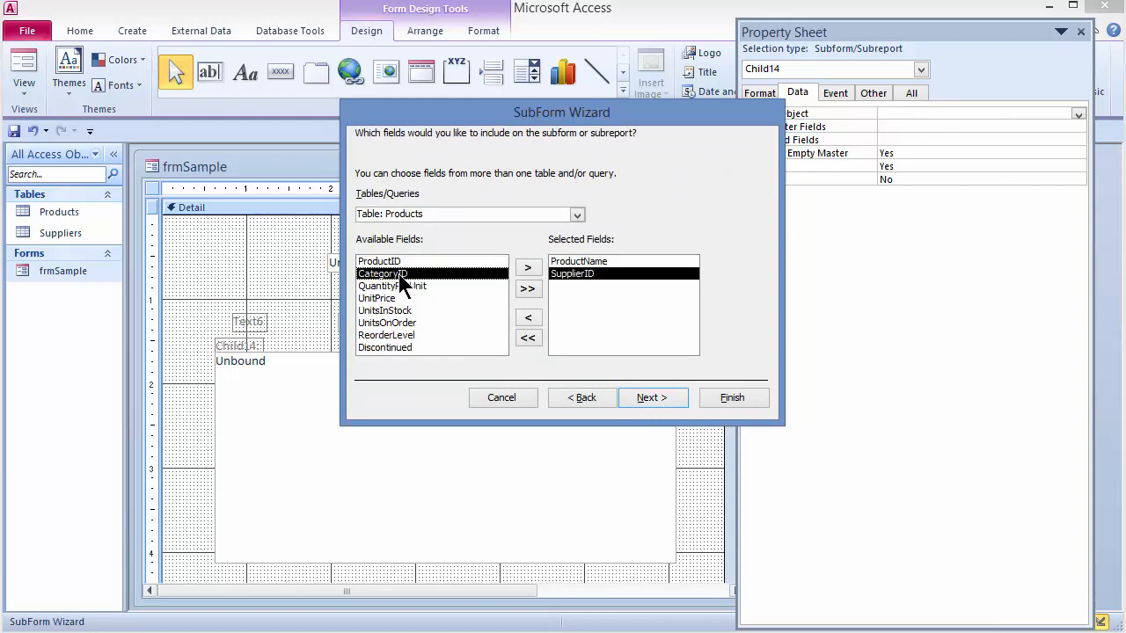
left_click(575, 218)
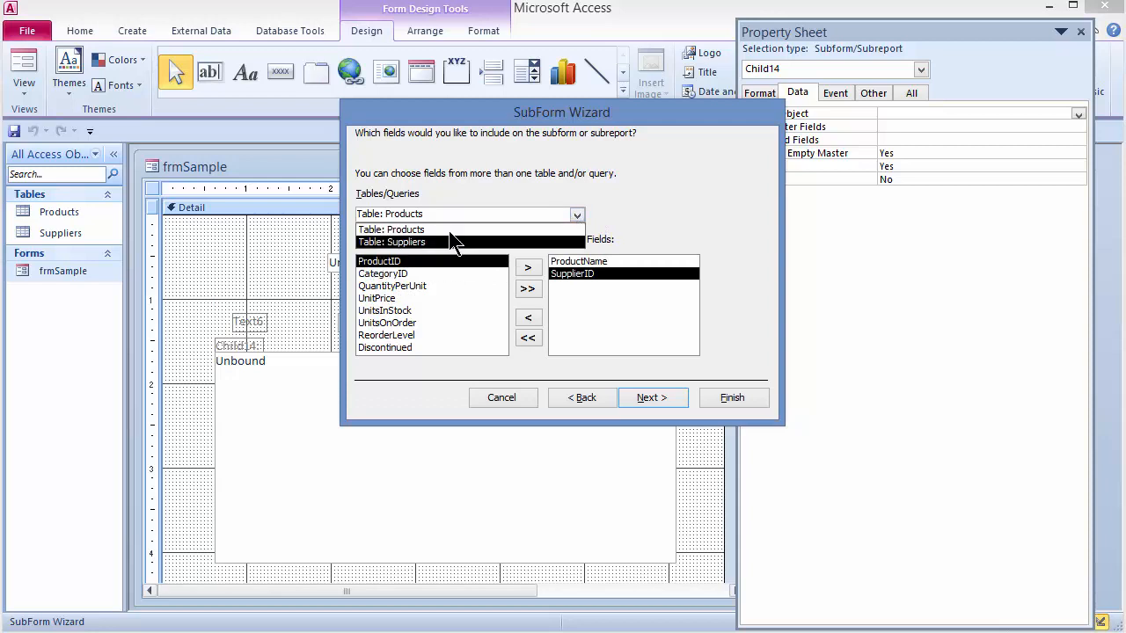
left_click(576, 218)
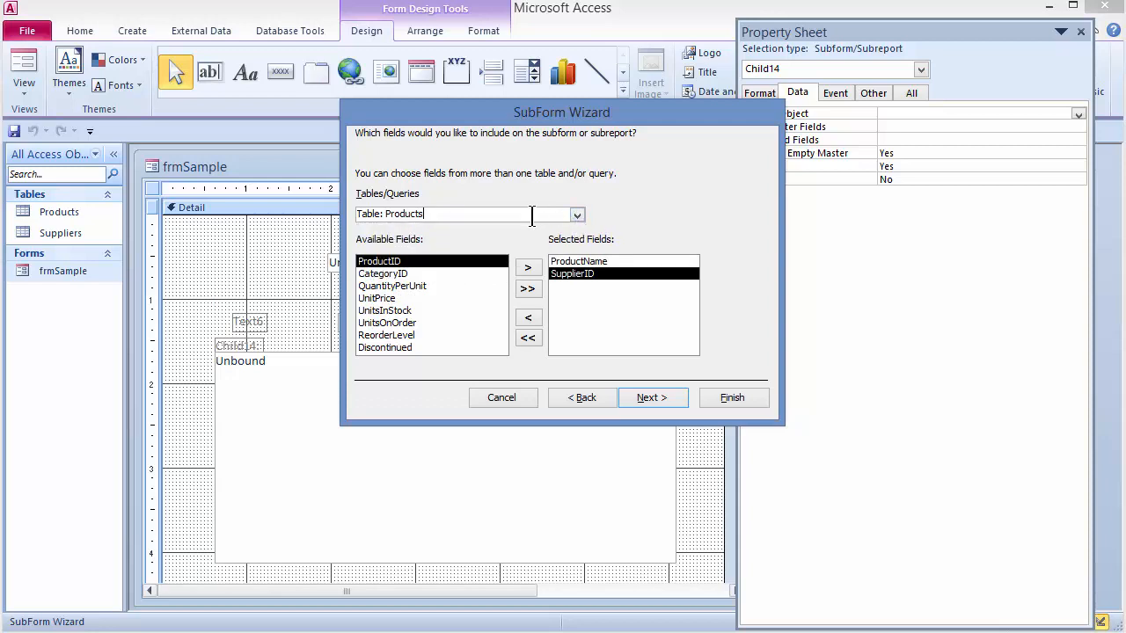
left_click(661, 401)
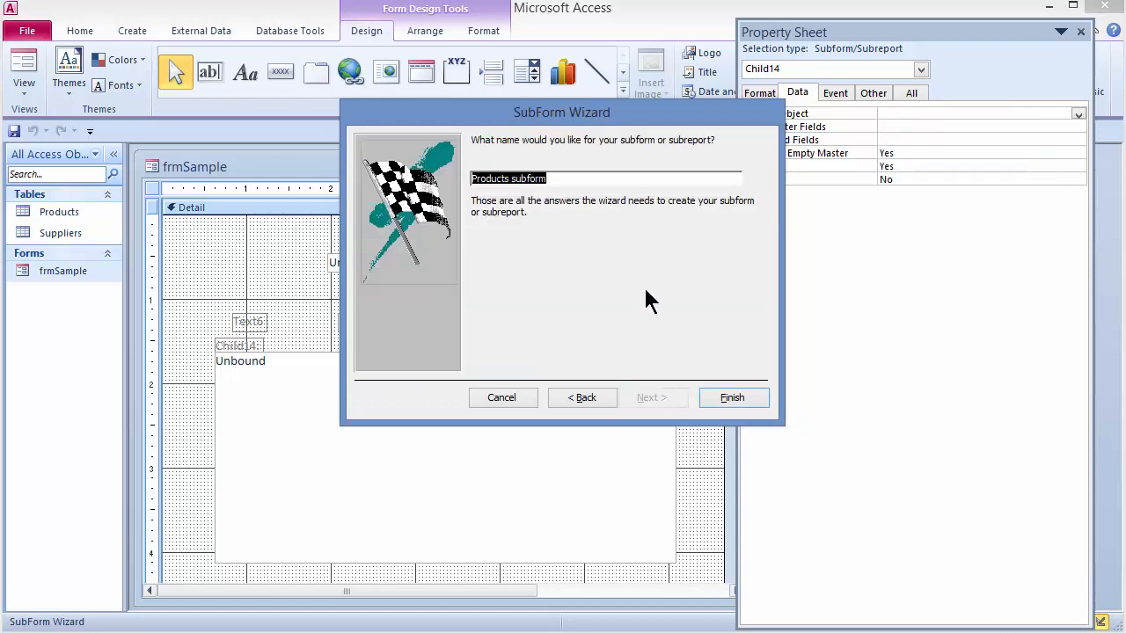
Finish the subform wizard with the name subsample and extend the subform control to about 2.5 inches high.
type("su")
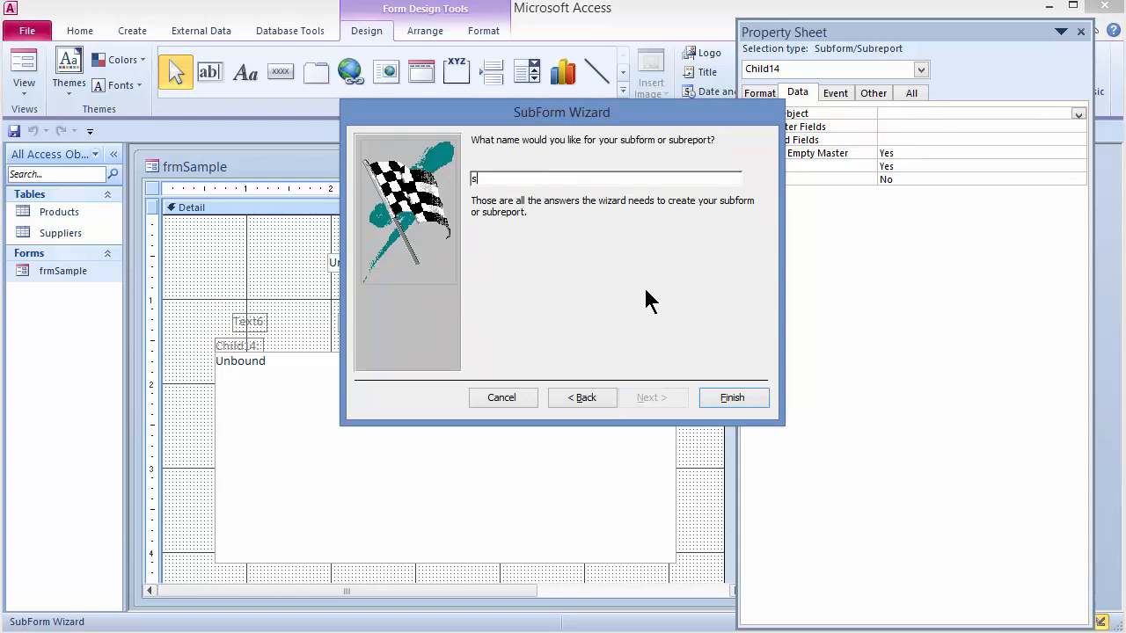
type("bsample")
left_click(729, 398)
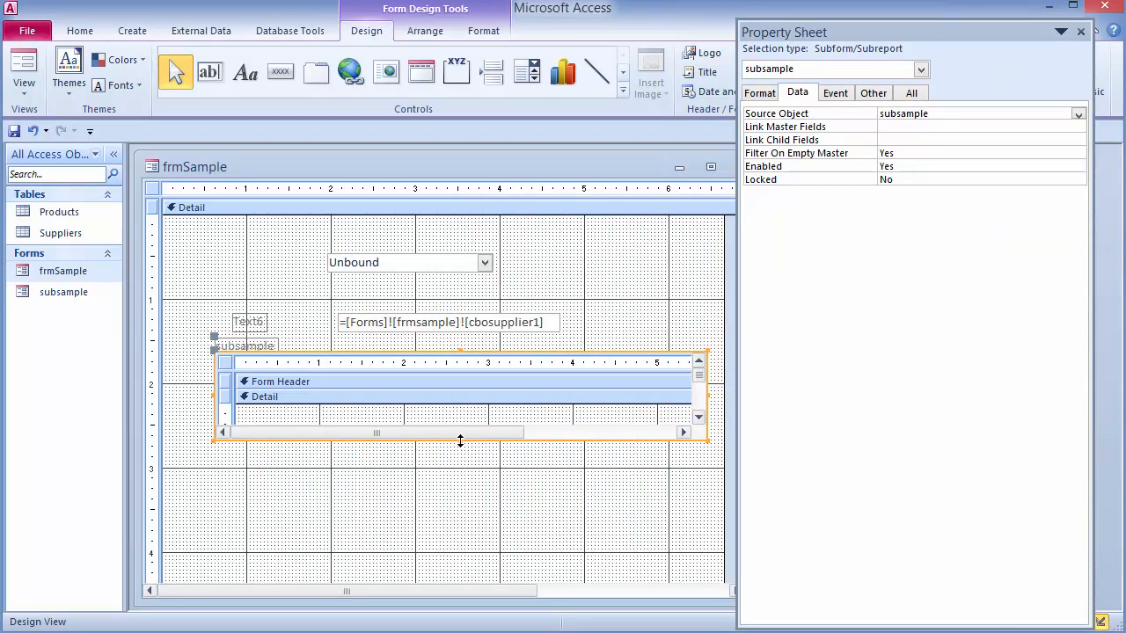
left_click_drag(459, 439, 454, 566)
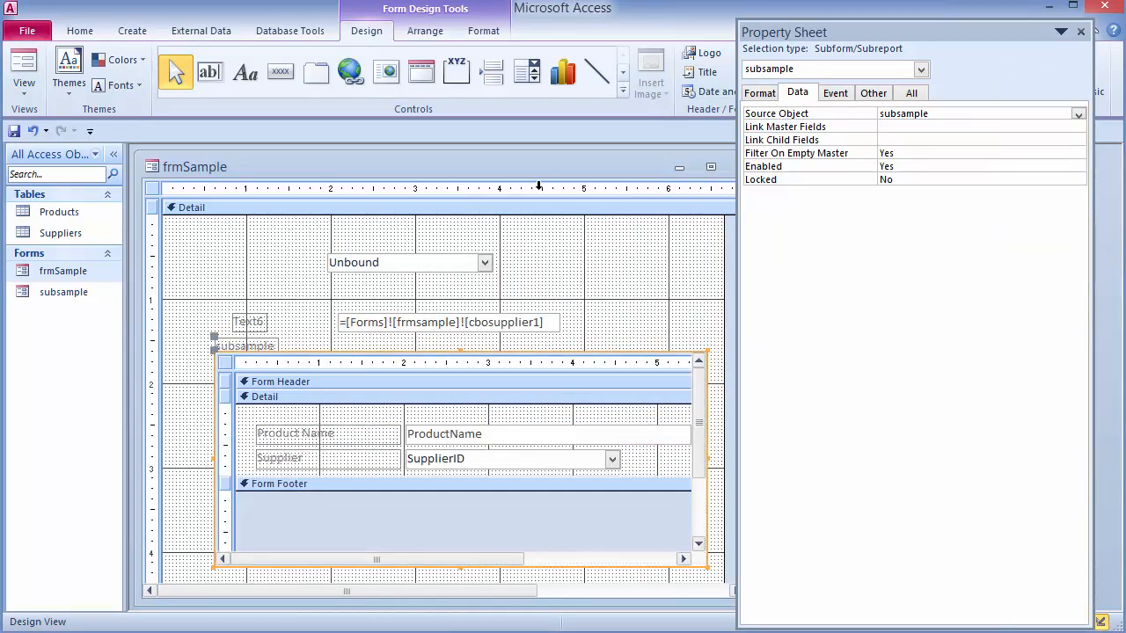
Test the subform in Form View by choosing New Orleans Cajun Delights and Pasta Buttini s.r.l. in the supplier combo box.
right_click(509, 164)
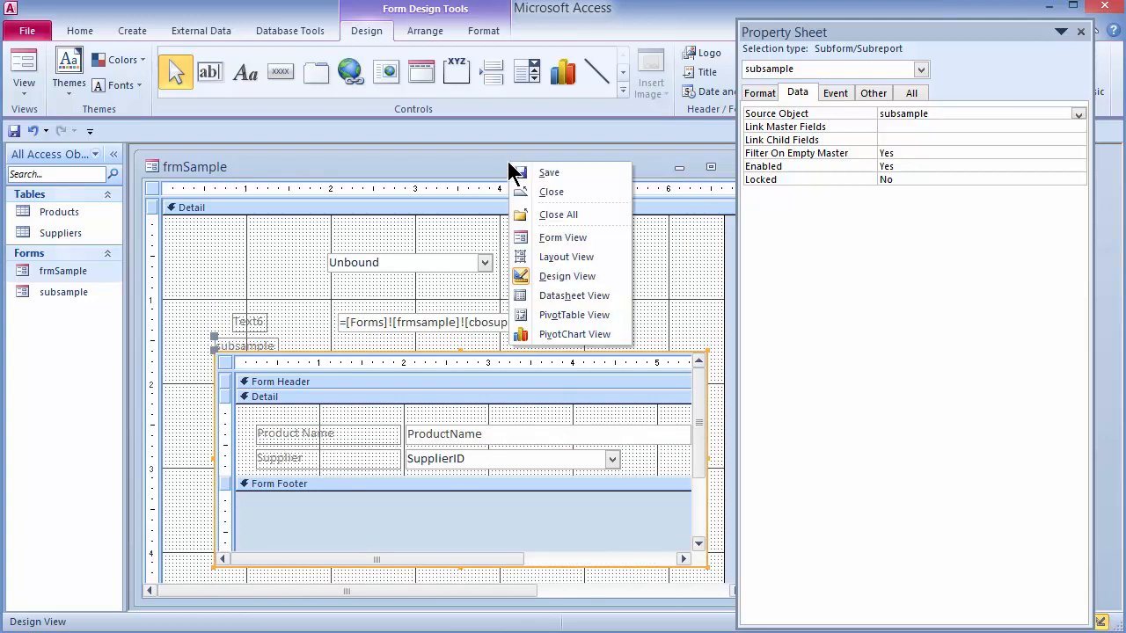
left_click(557, 237)
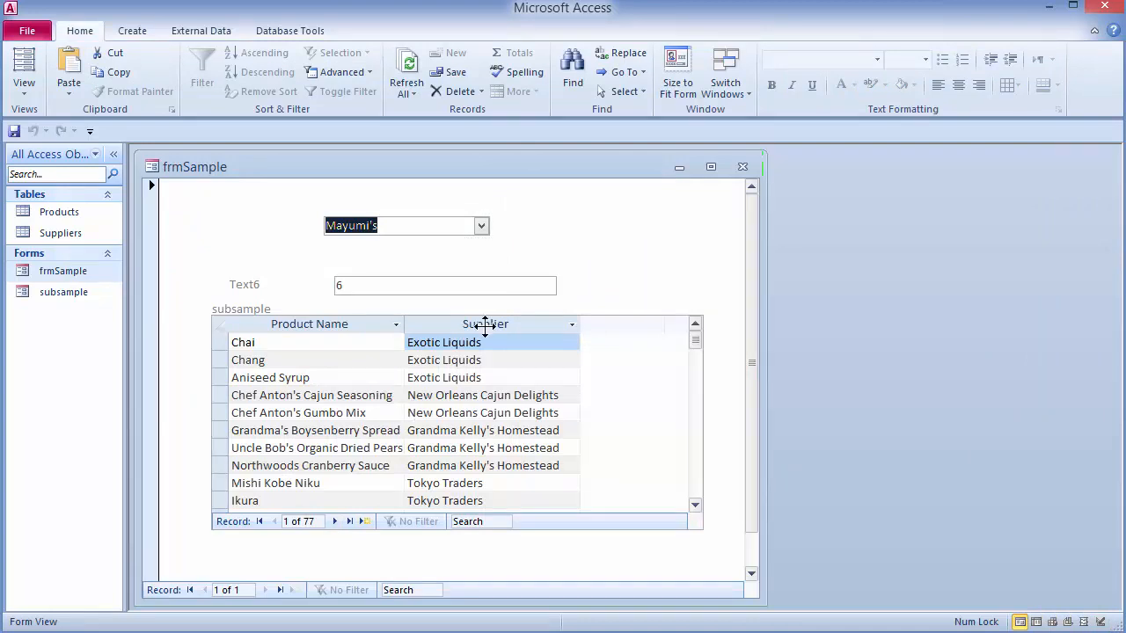
left_click(482, 227)
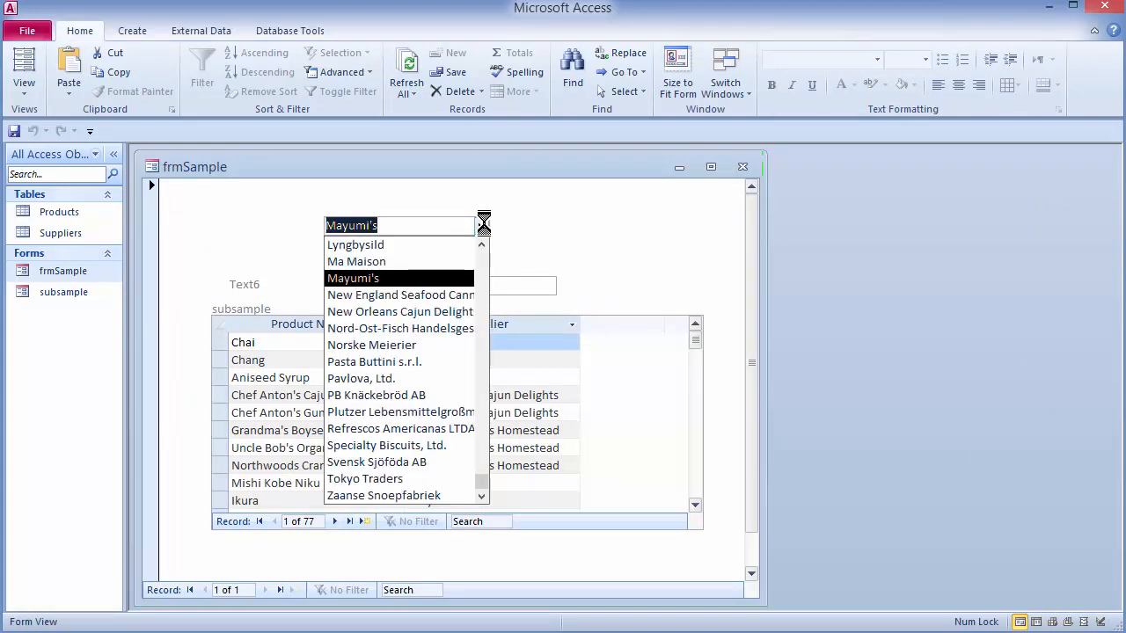
left_click(396, 315)
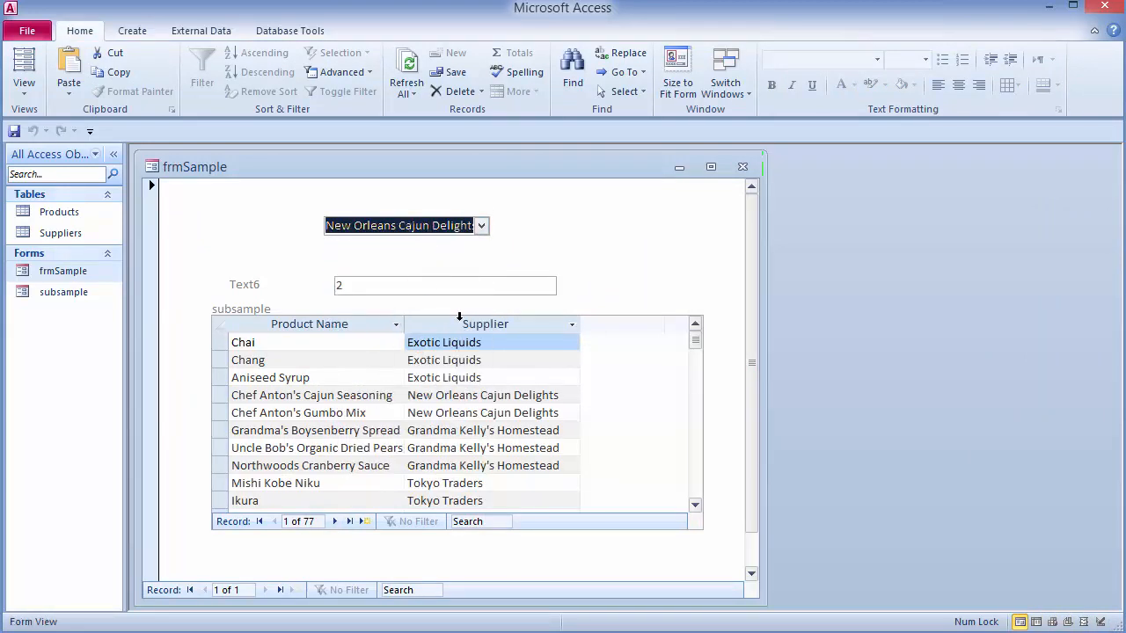
left_click(483, 227)
left_click(364, 361)
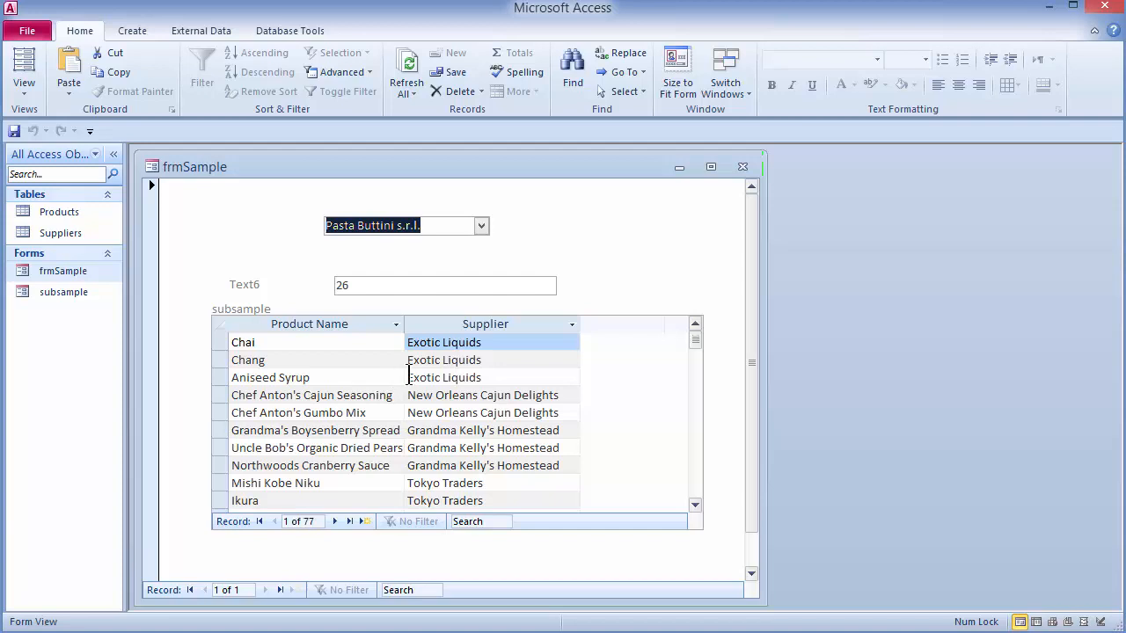
Return frmSample to Design View and open the query builder for the subform's Record Source.
right_click(430, 166)
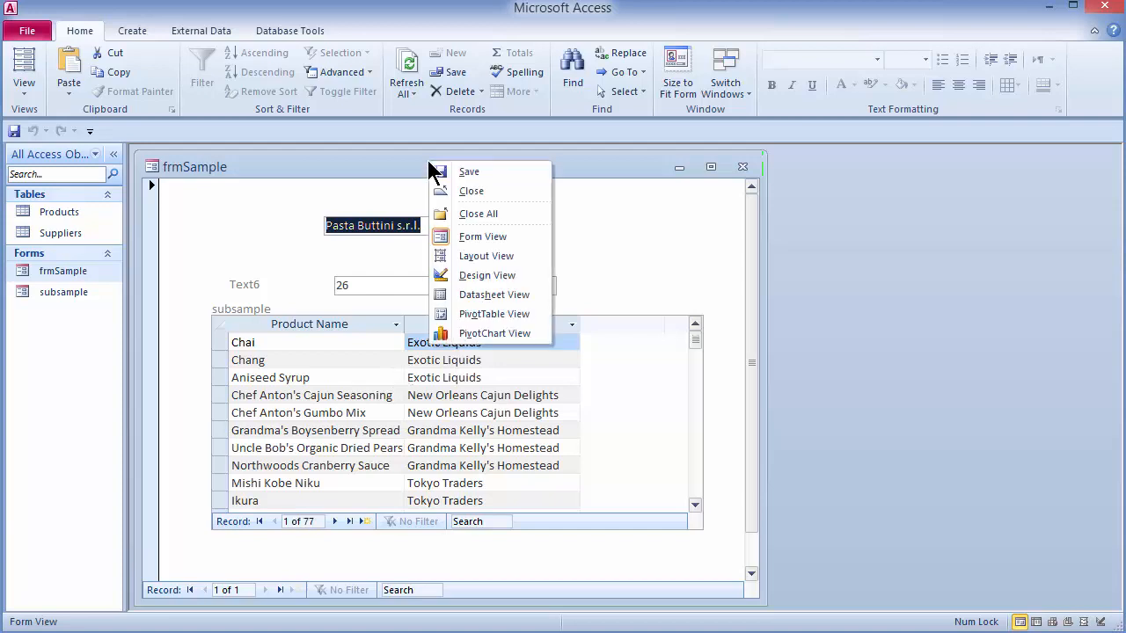
left_click(483, 273)
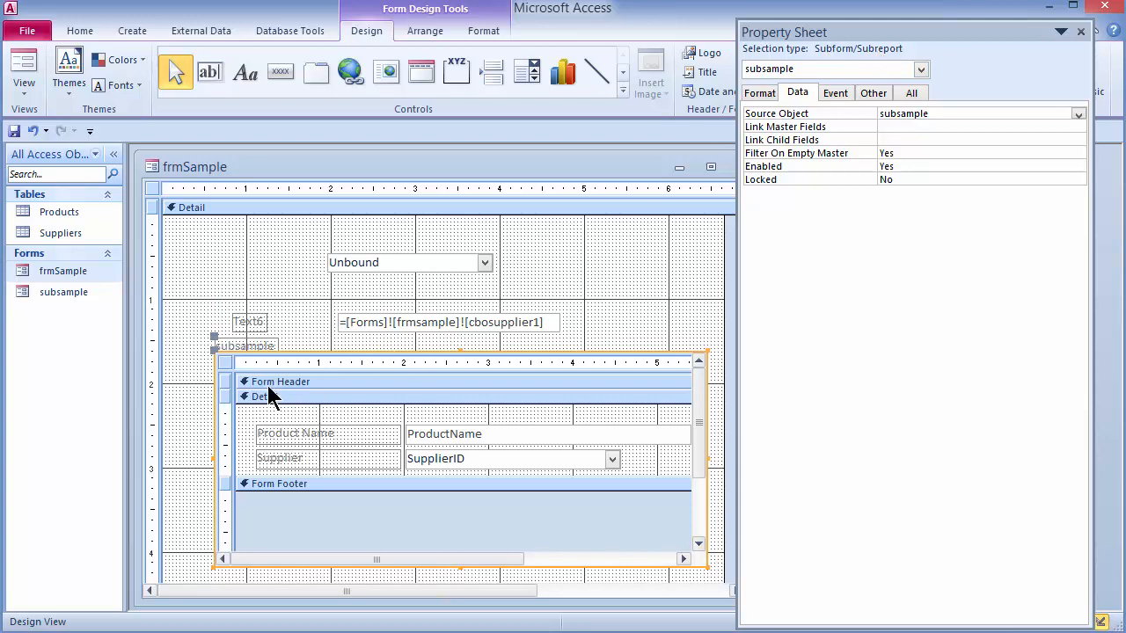
left_click(226, 363)
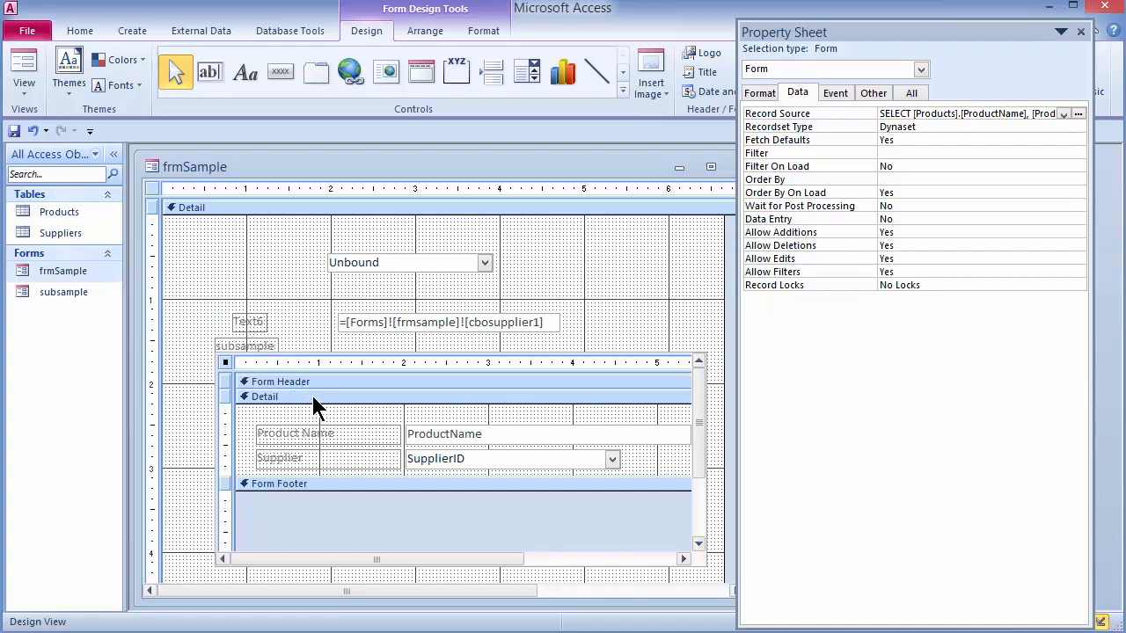
left_click(63, 295)
left_click(910, 115)
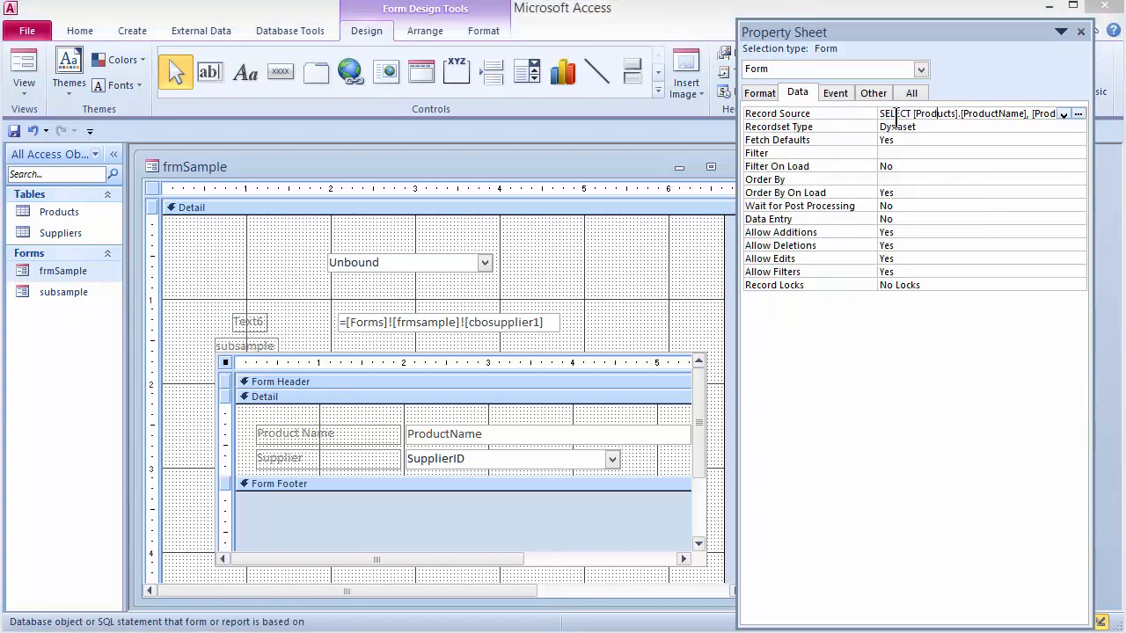
left_click(1079, 114)
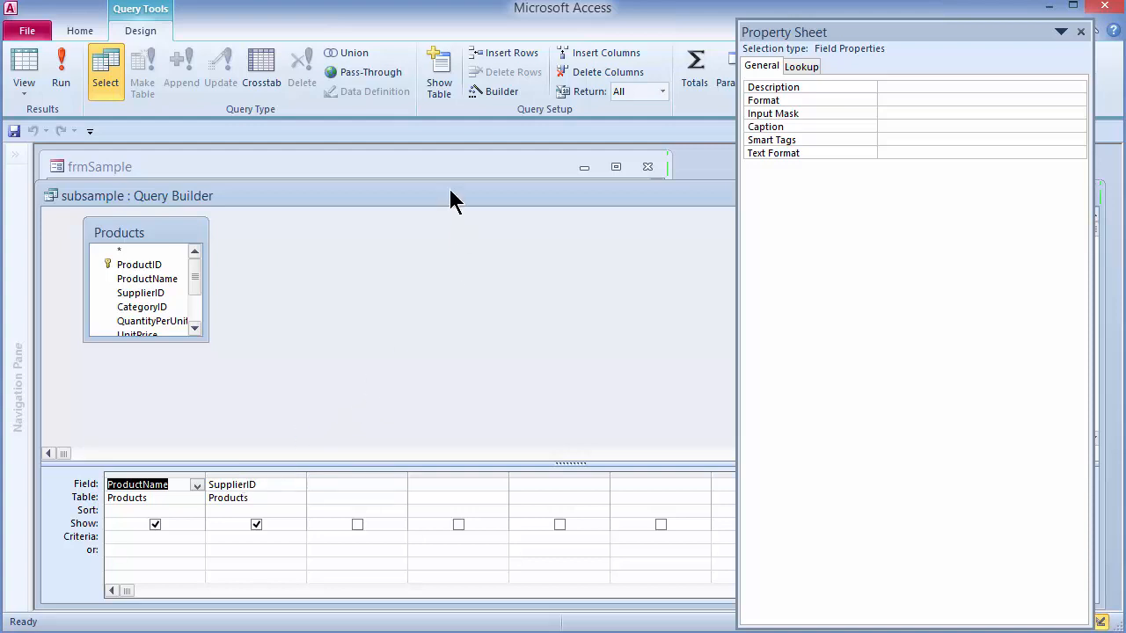
Start the SupplierID criterion in the subsample query with the form reference forms![frmSample].
left_click_drag(452, 196, 483, 378)
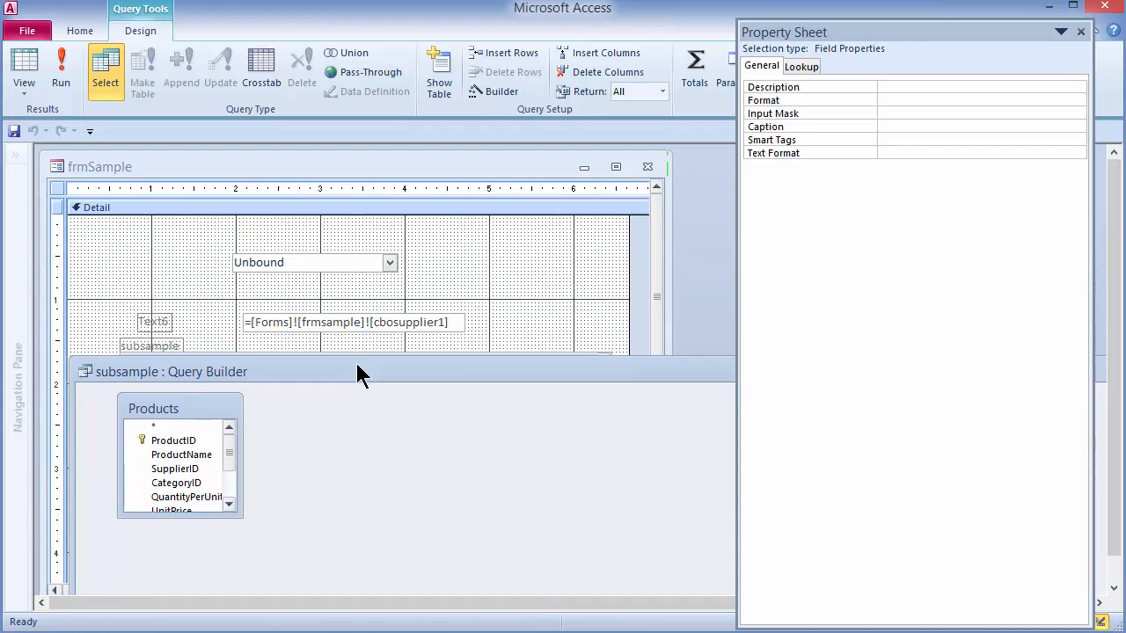
left_click_drag(357, 372, 342, 176)
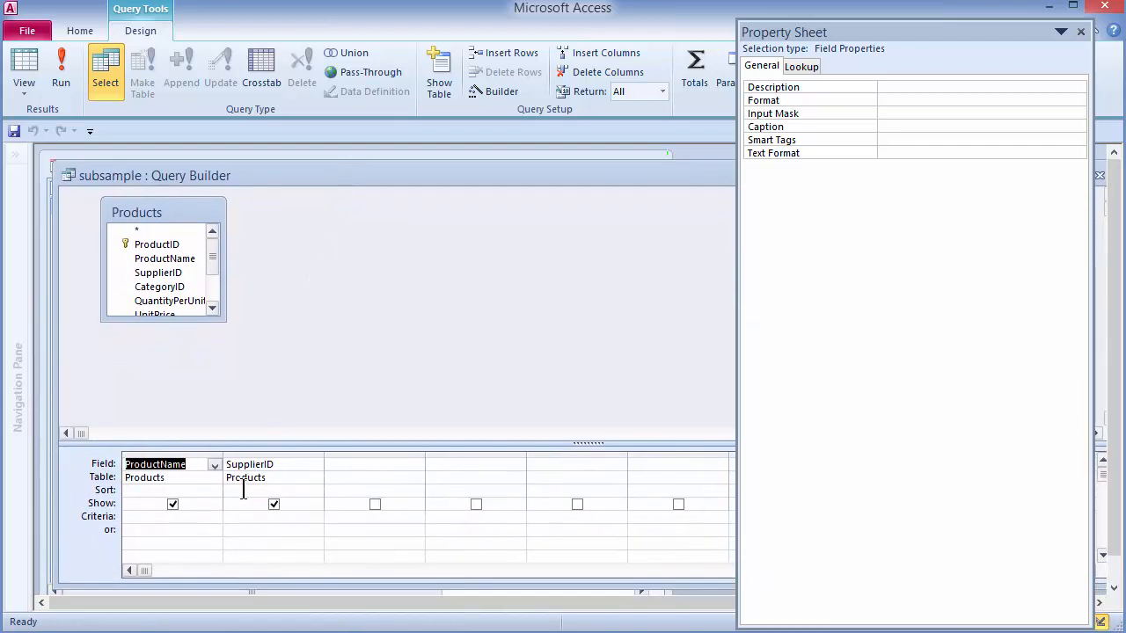
left_click(232, 518)
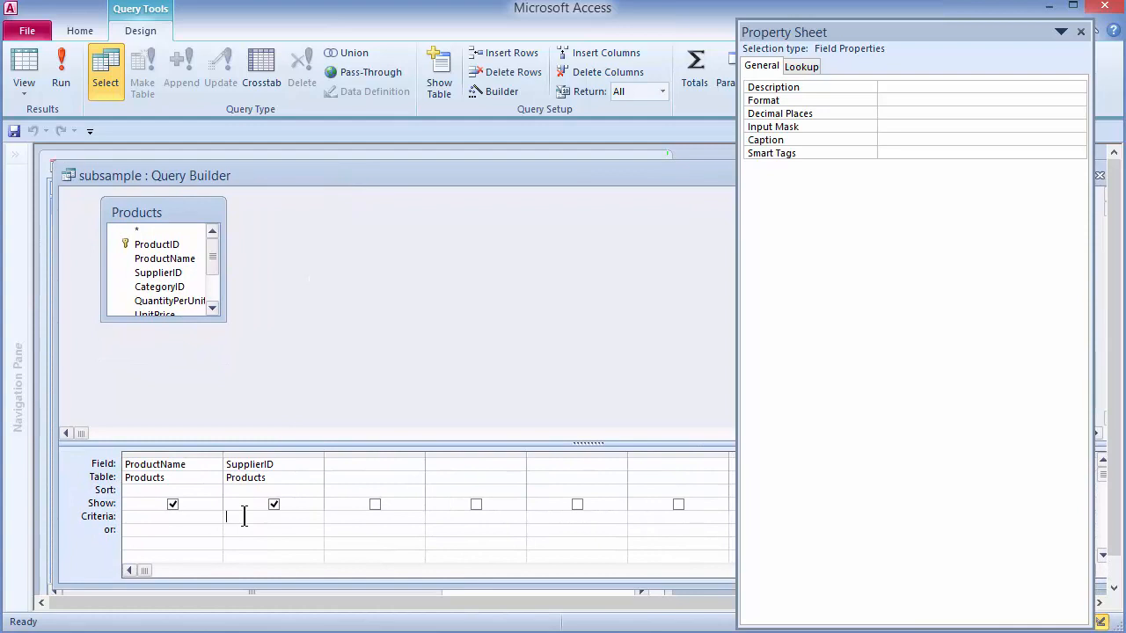
type("forms")
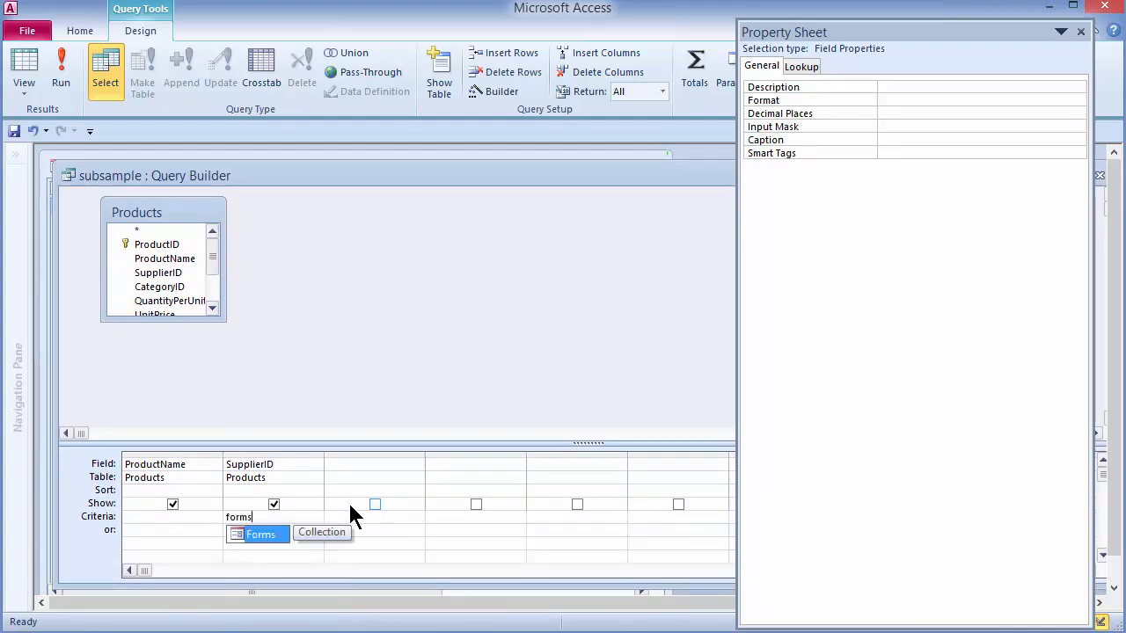
type("!")
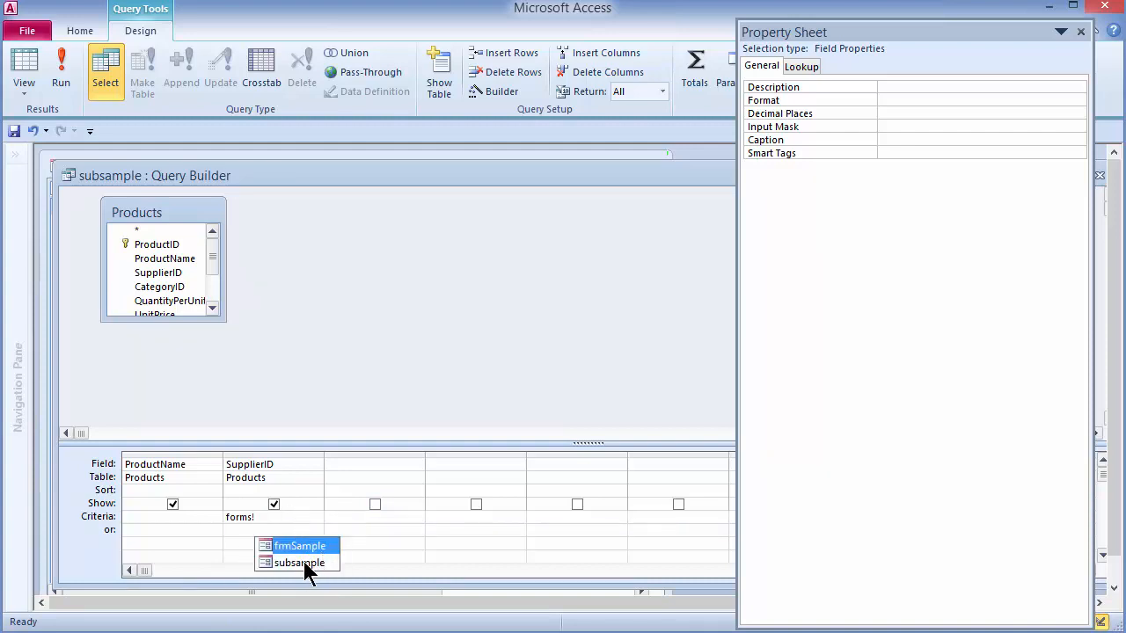
left_click(305, 564)
left_click(303, 545)
double_click(303, 545)
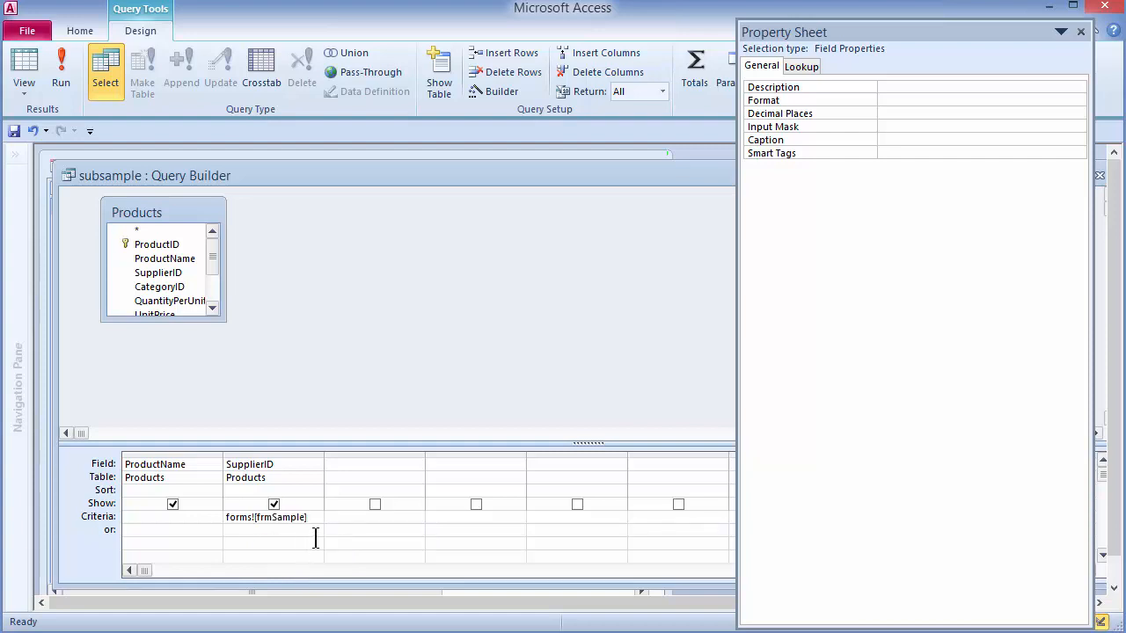
Complete the SupplierID criterion with ![cboSupplier1] and close the query builder, saving the SQL changes to the Record Source.
type("!")
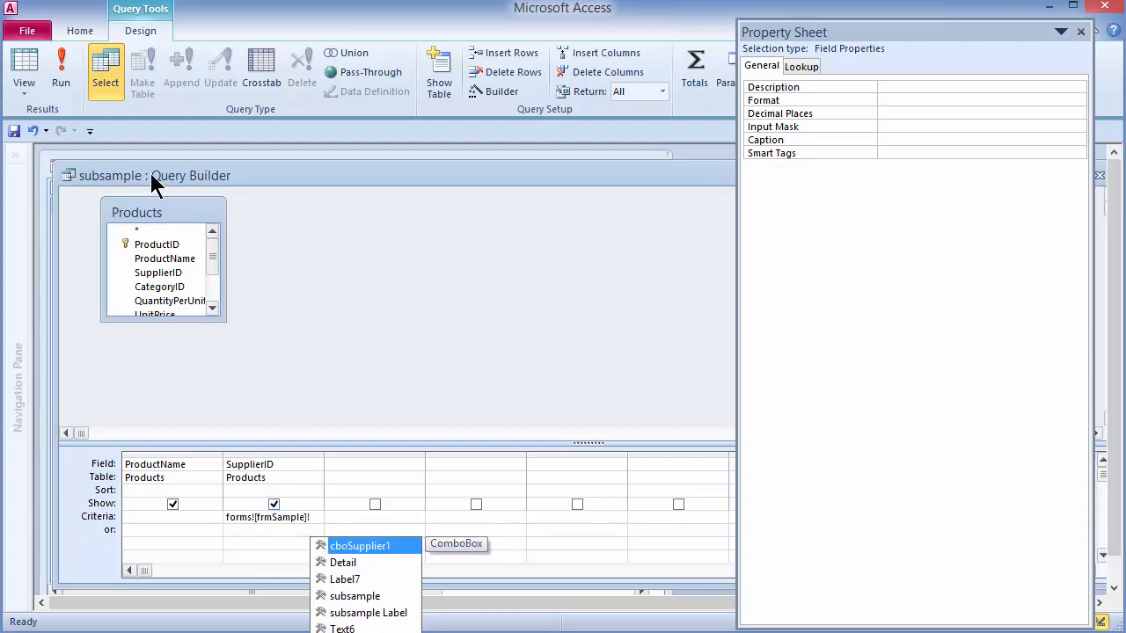
left_click_drag(148, 170, 205, 183)
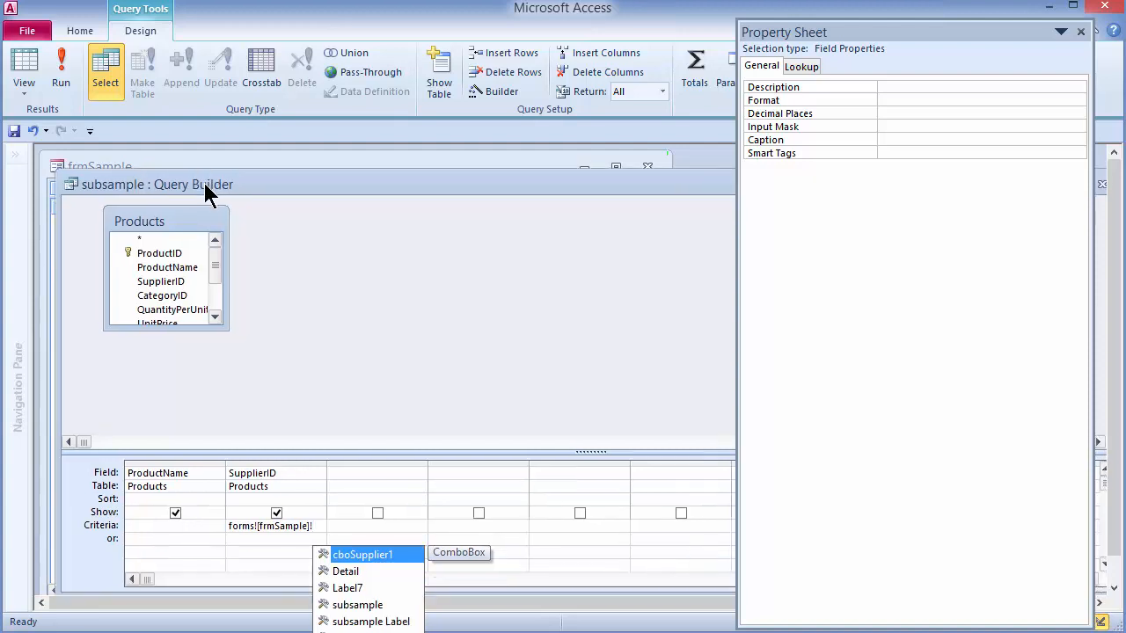
double_click(370, 554)
left_click(308, 552)
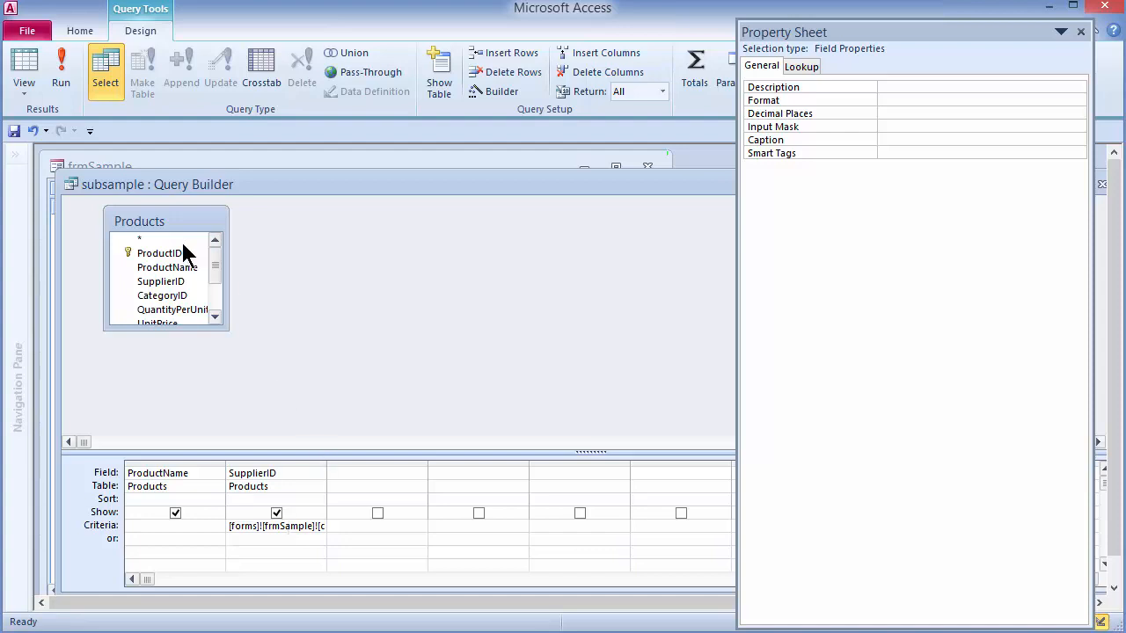
double_click(71, 186)
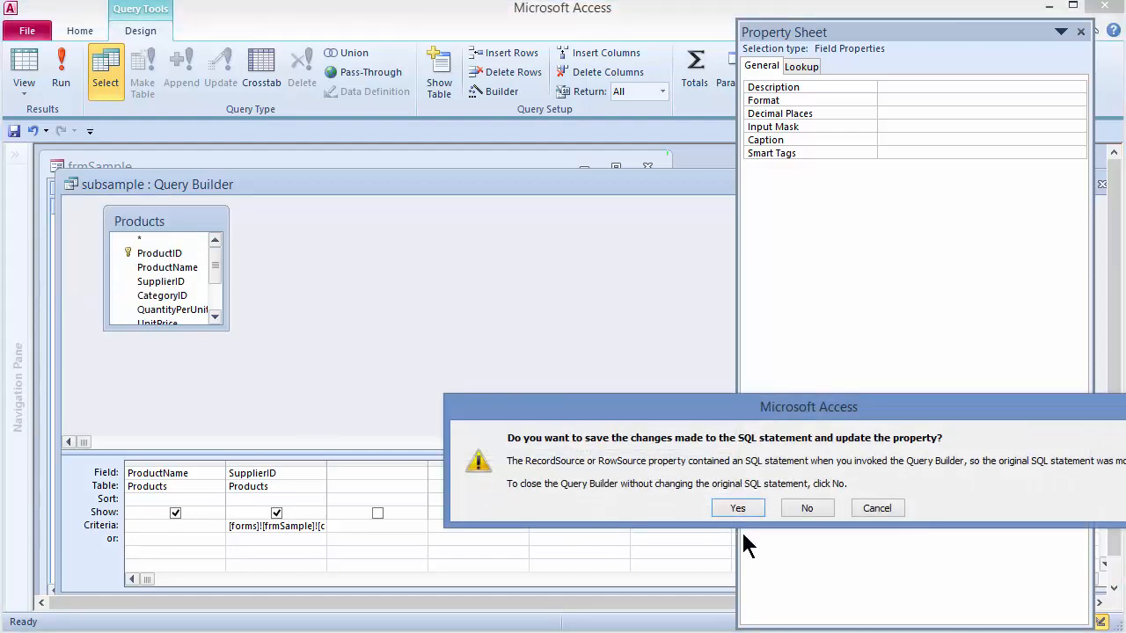
left_click(727, 506)
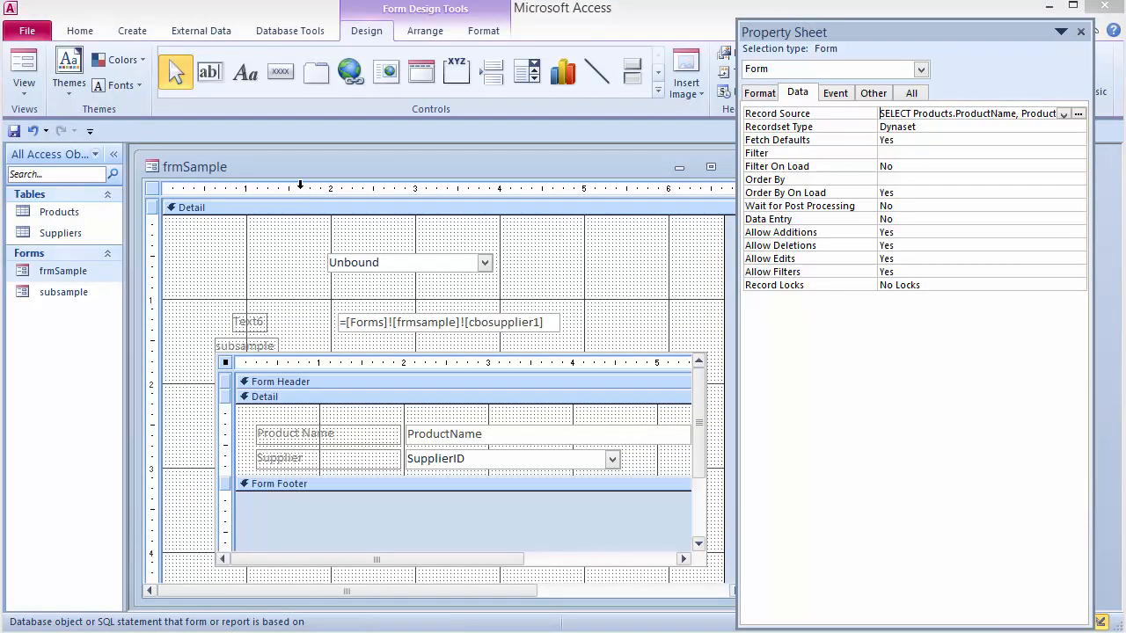
Test the filtered subform in Form View by choosing Mayumi's, Pavlova, Ltd. and Tokyo Traders as supplier, refreshing after each choice.
right_click(302, 168)
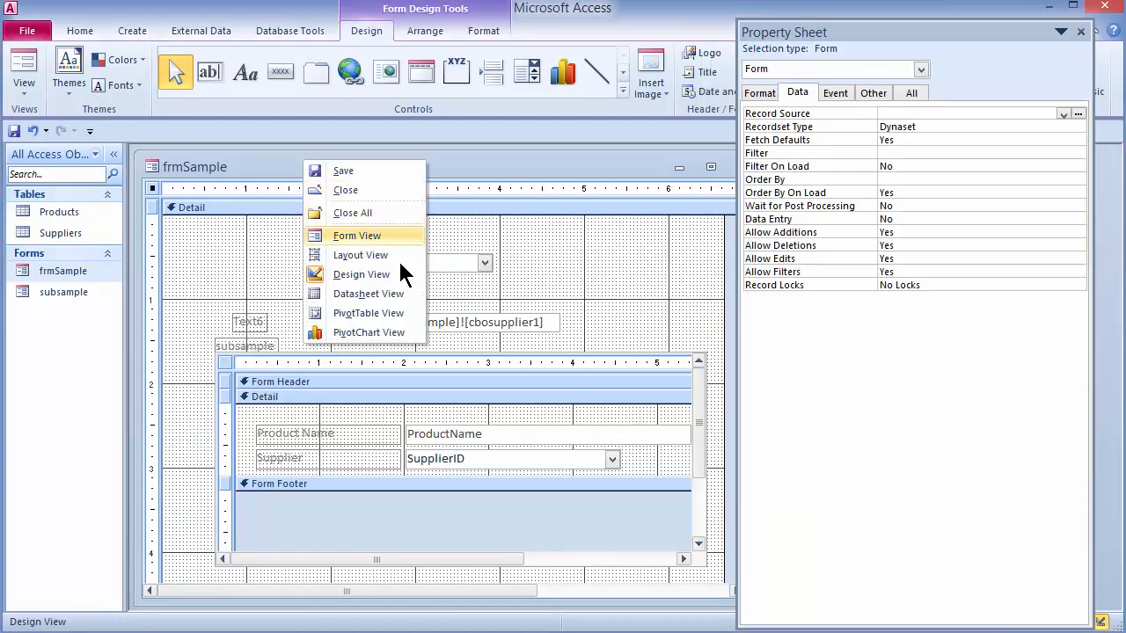
left_click(357, 230)
left_click(481, 226)
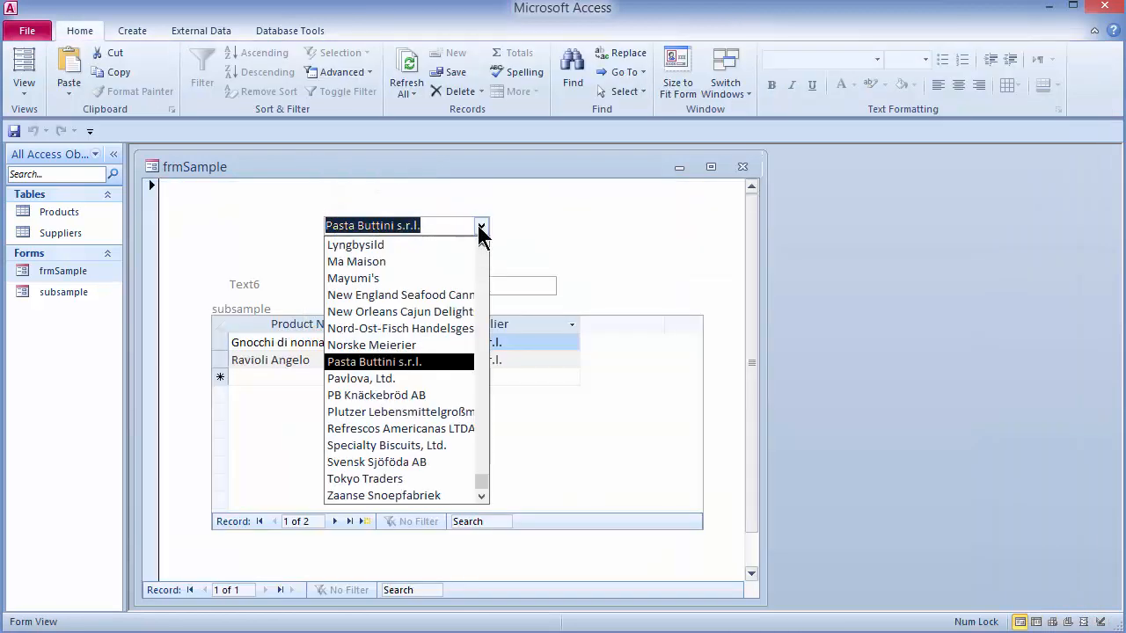
left_click(357, 279)
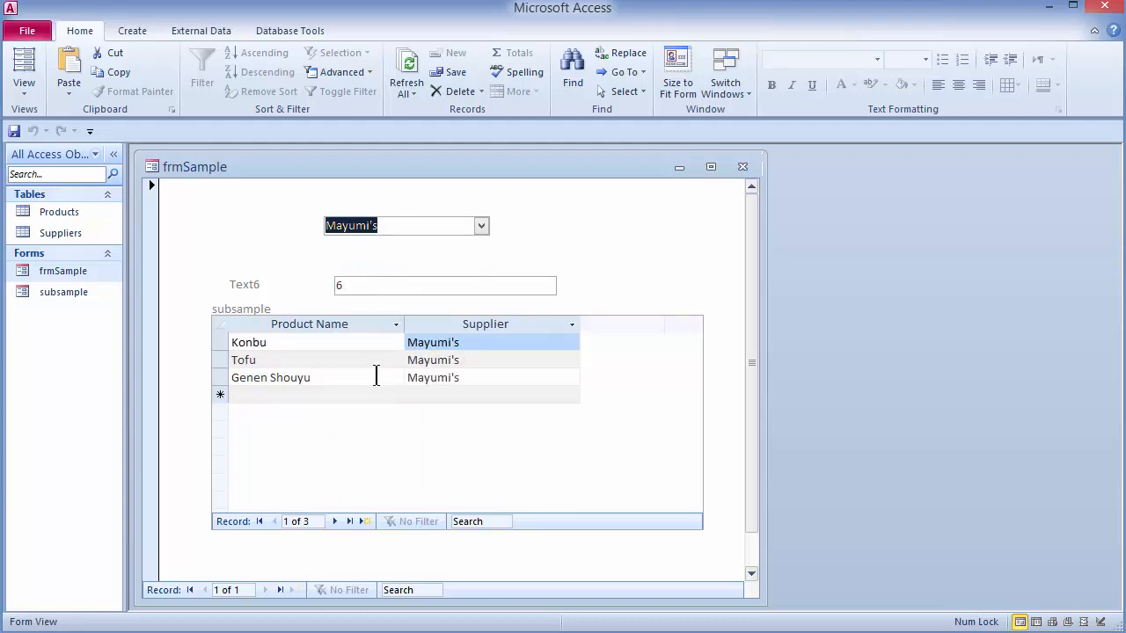
left_click(482, 226)
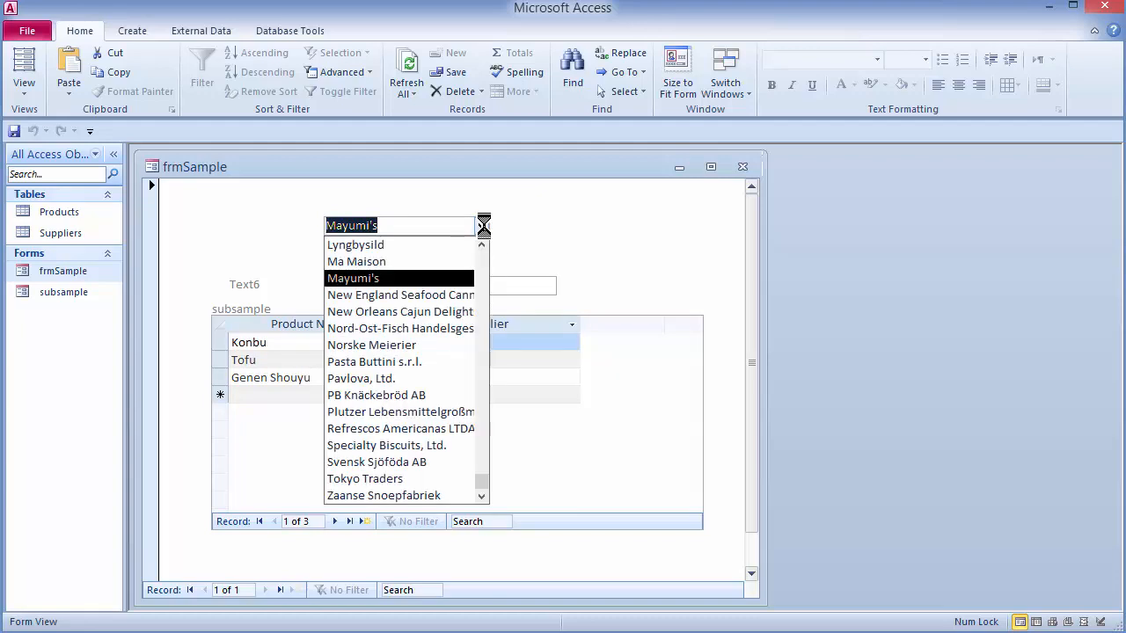
left_click(371, 379)
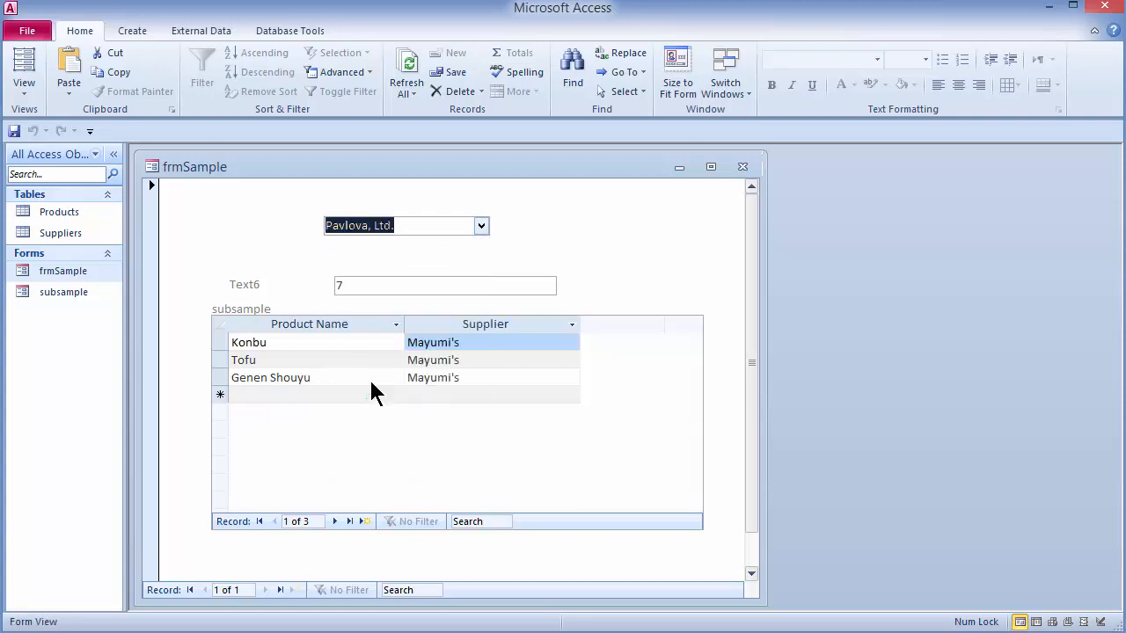
left_click(481, 226)
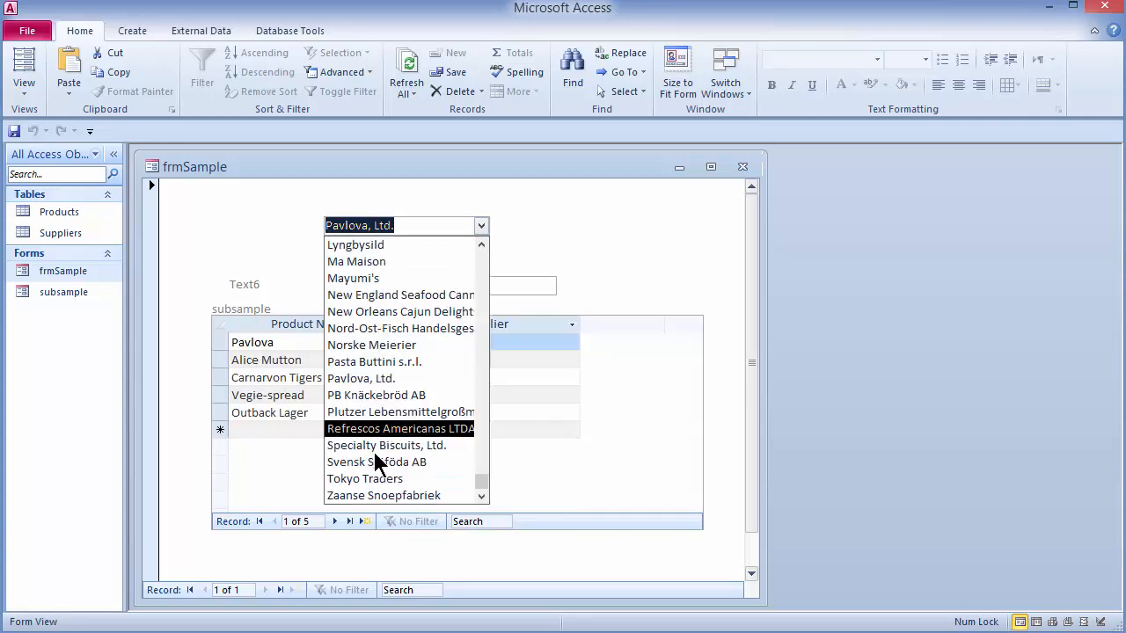
left_click(377, 478)
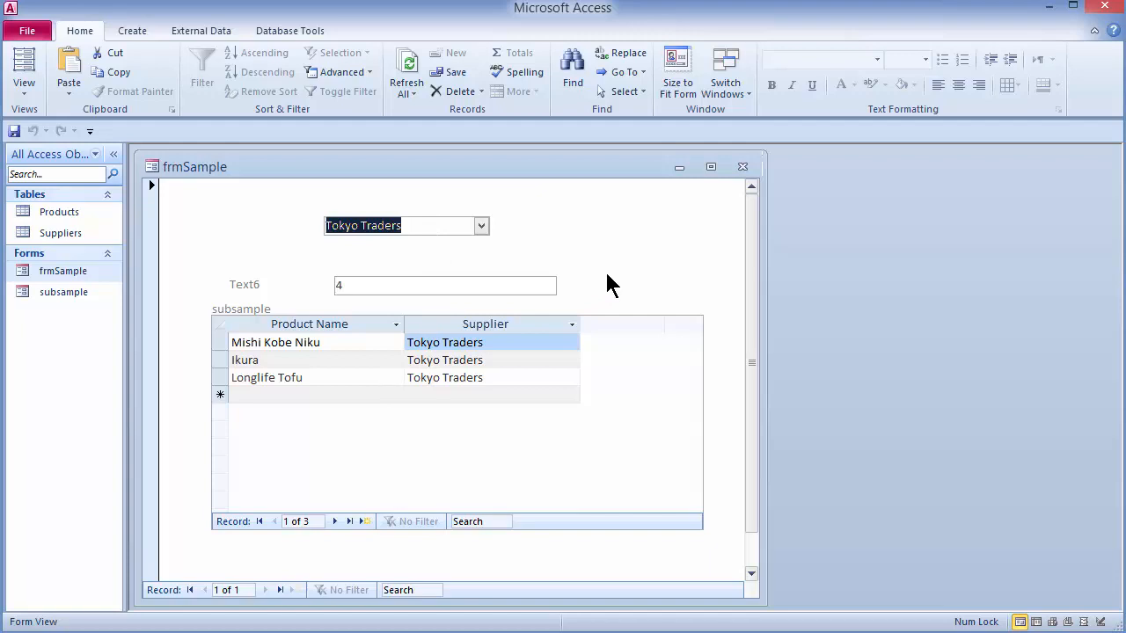
Check the manual refresh again with the suppliers Mayumi's, New Orleans Cajun Delights and Ma Maison, refreshing all records after the last choice.
left_click(481, 226)
left_click(430, 279)
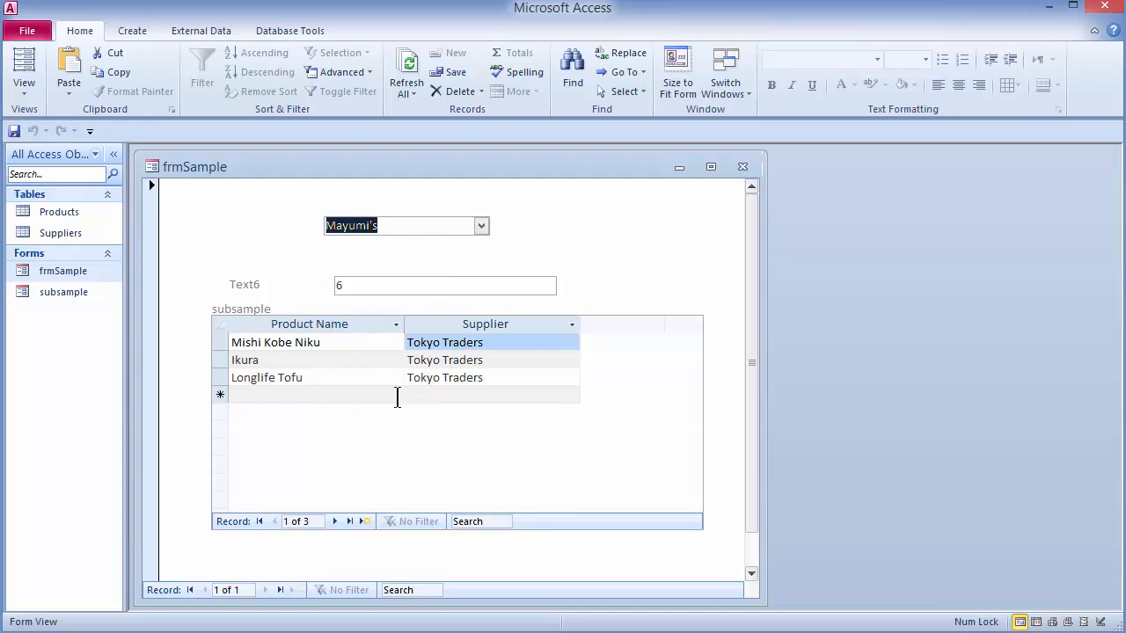
key("Down")
key("Down")
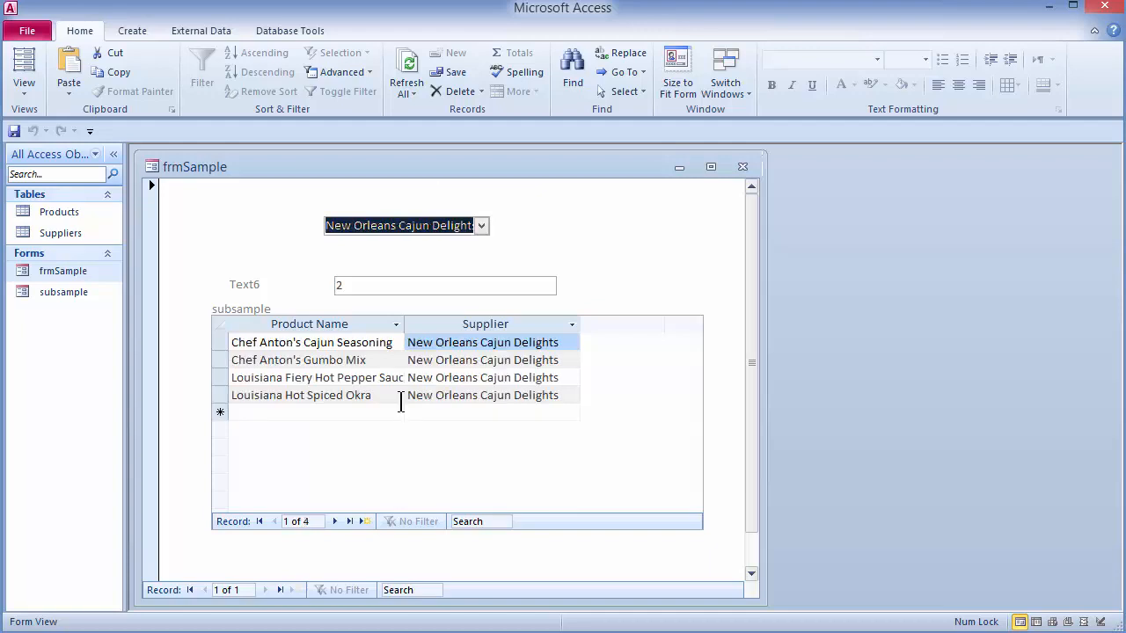
left_click(482, 227)
left_click(370, 261)
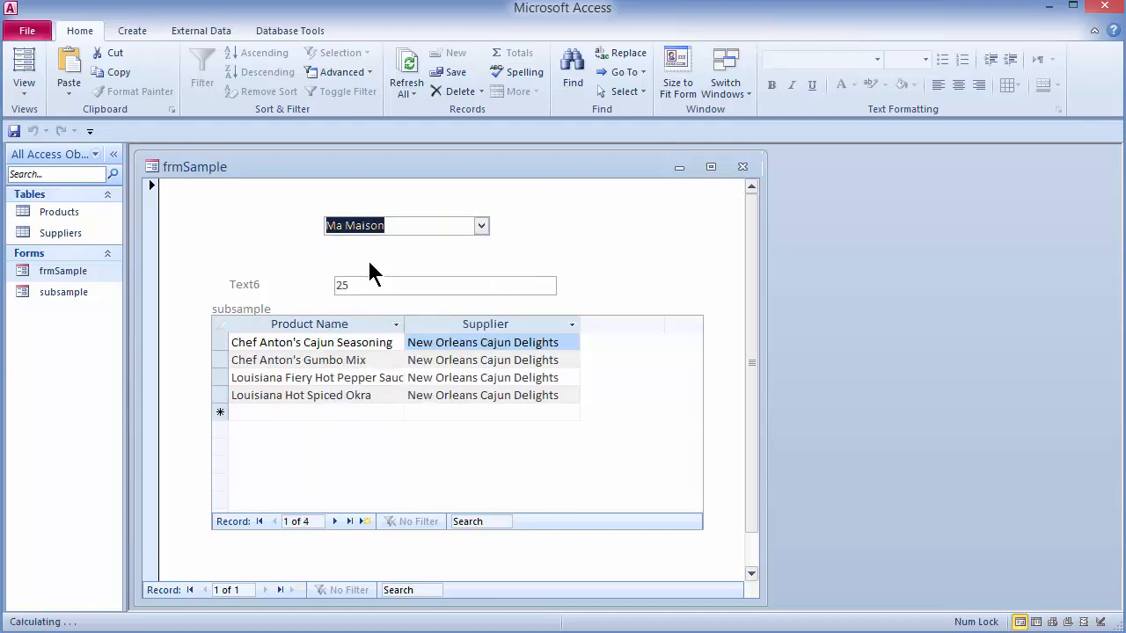
left_click(406, 65)
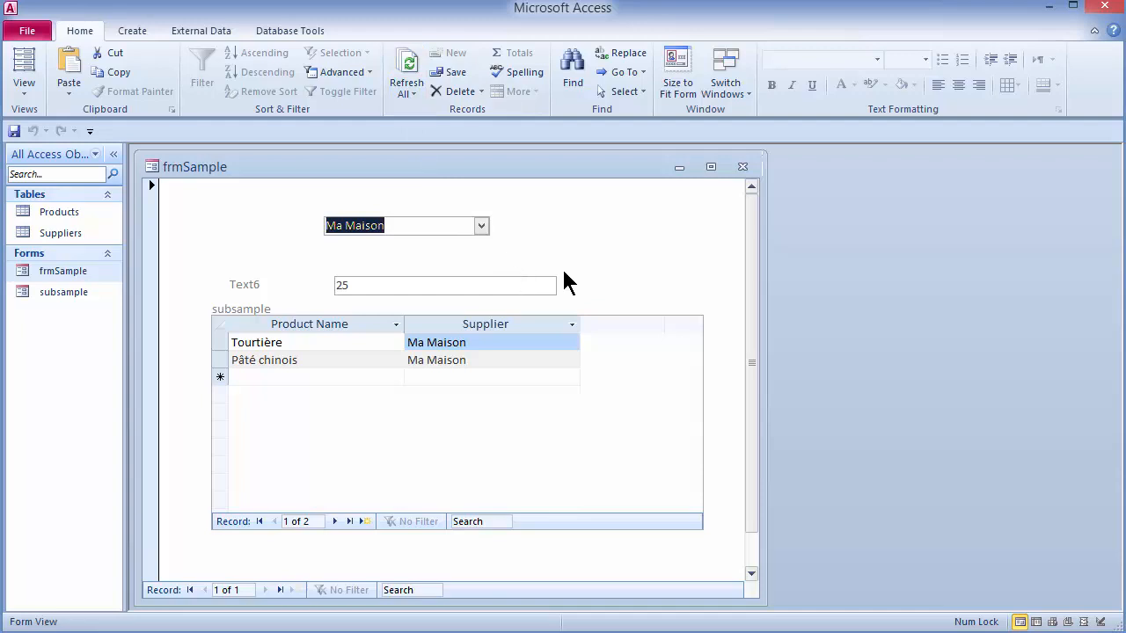
Return frmSample to Design View and delete the SupplierID combo box from the subform's Detail section.
right_click(594, 271)
left_click(628, 309)
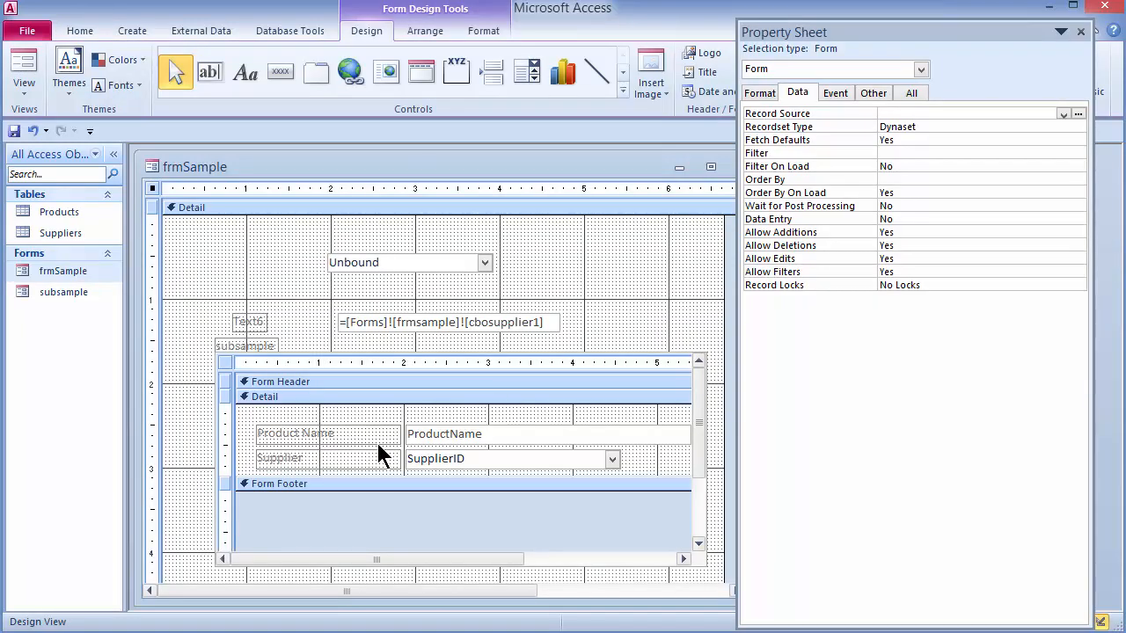
left_click(484, 463)
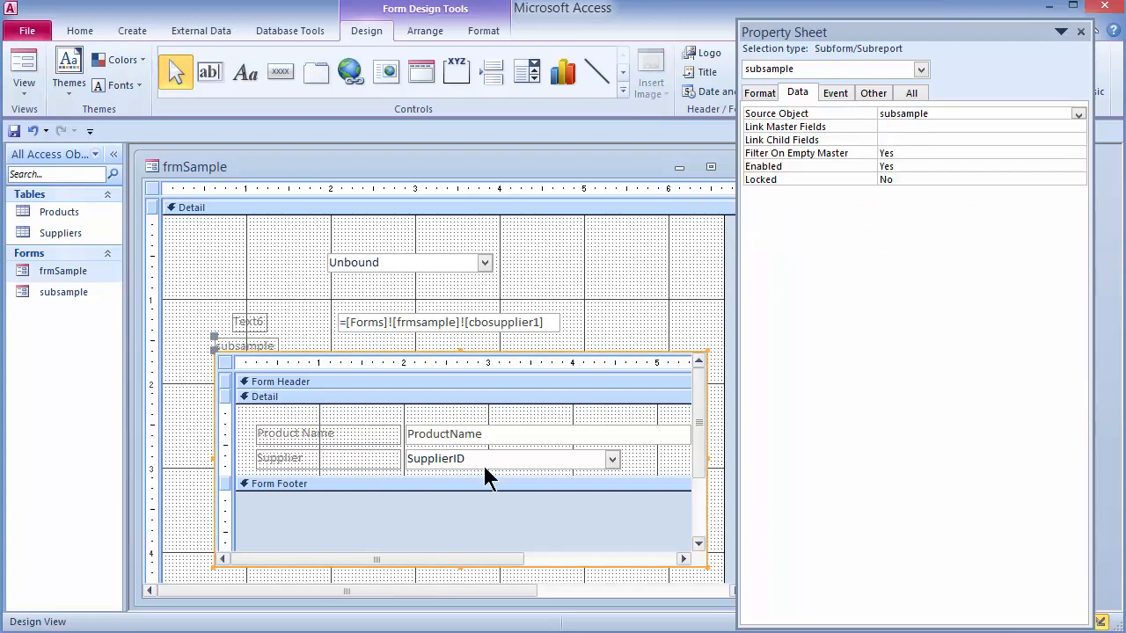
left_click(483, 466)
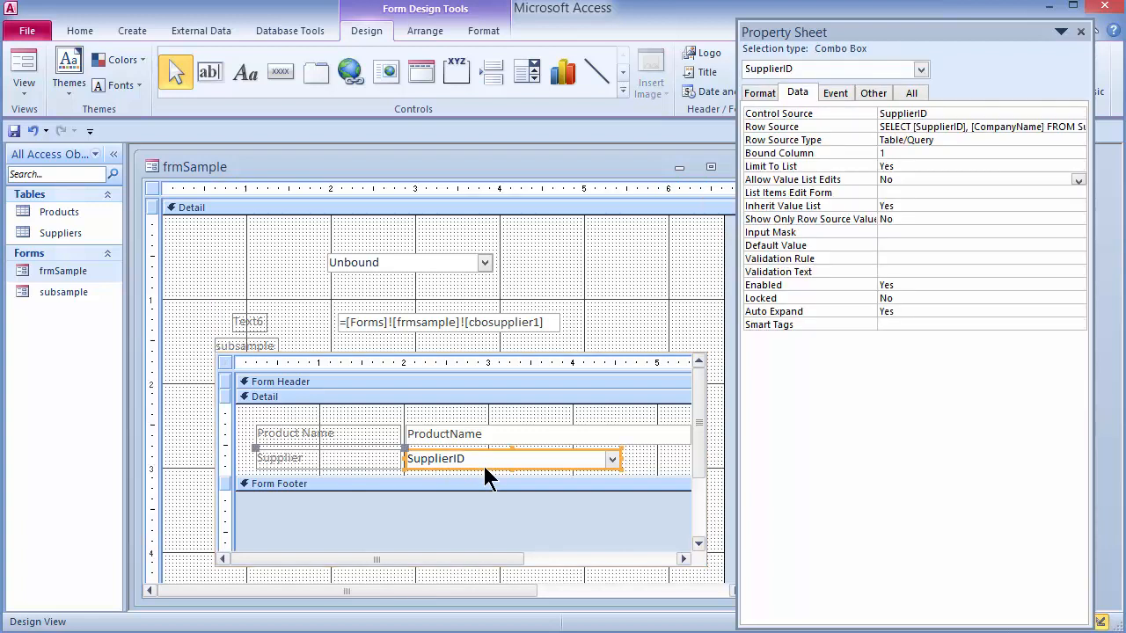
key("Delete")
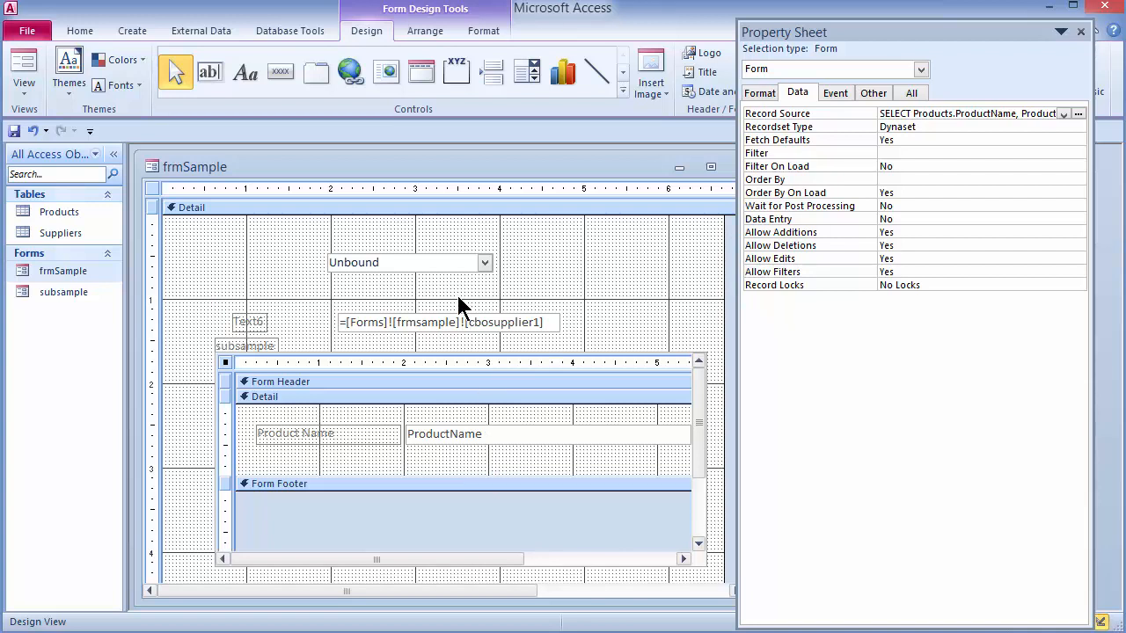
Create an After Update event procedure for the cboSupplier1 combo box with the Code Builder.
left_click(407, 271)
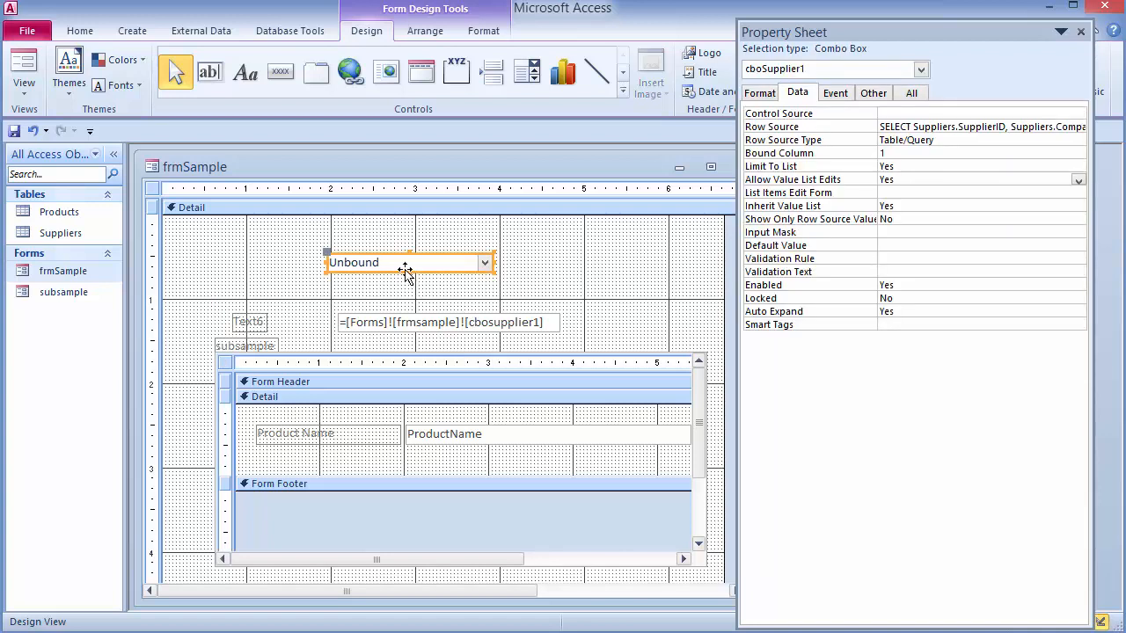
left_click(836, 90)
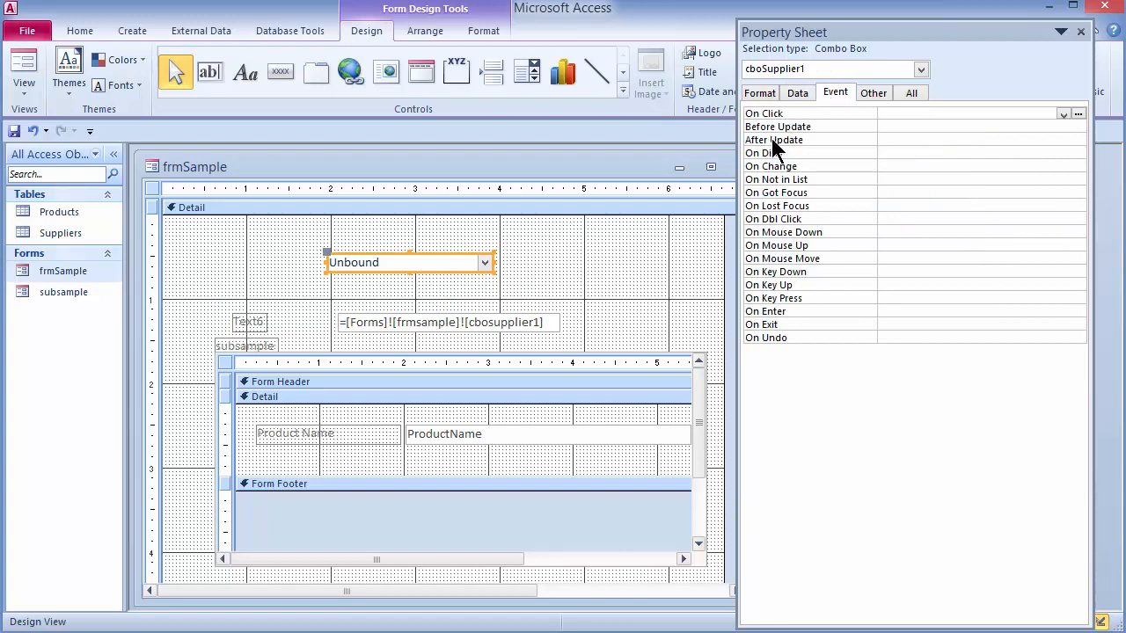
left_click(888, 141)
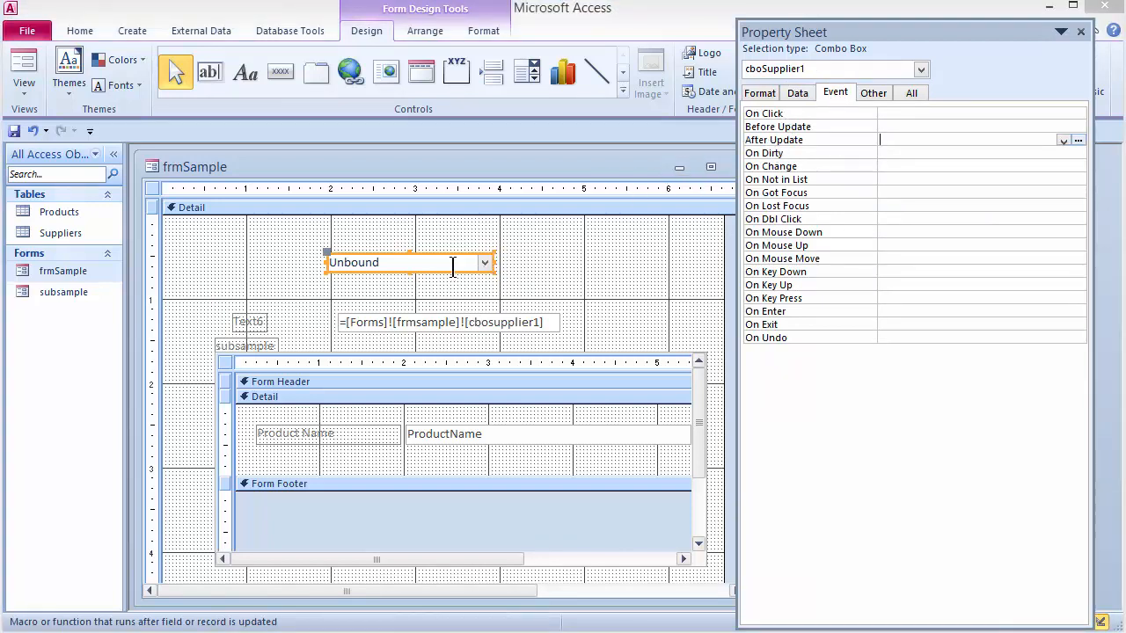
left_click(1078, 140)
left_click(508, 188)
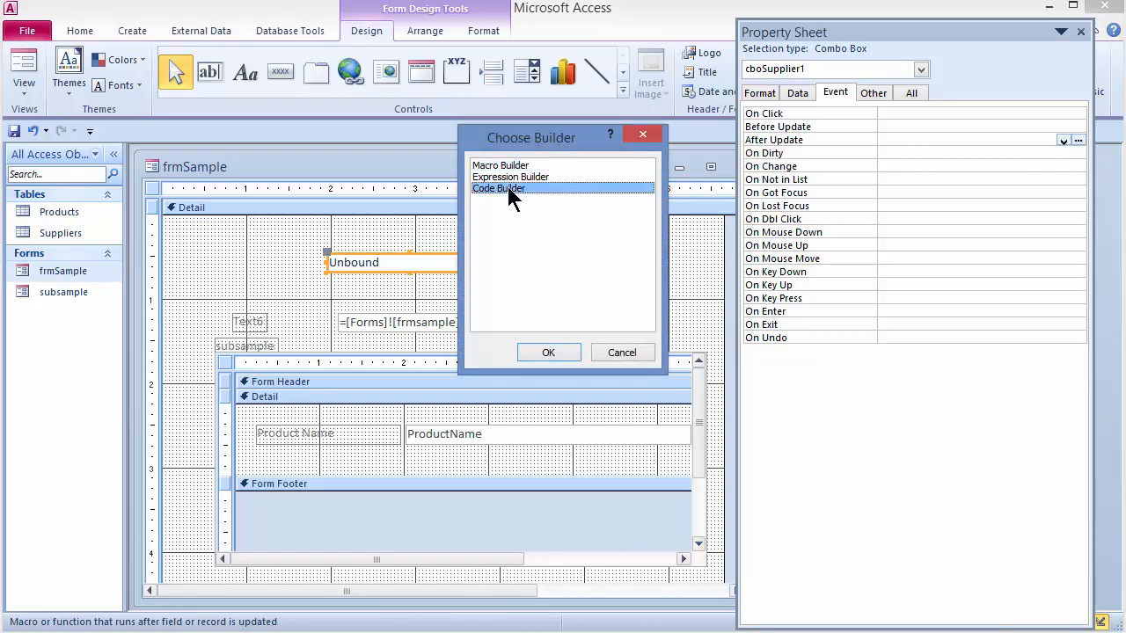
left_click(552, 351)
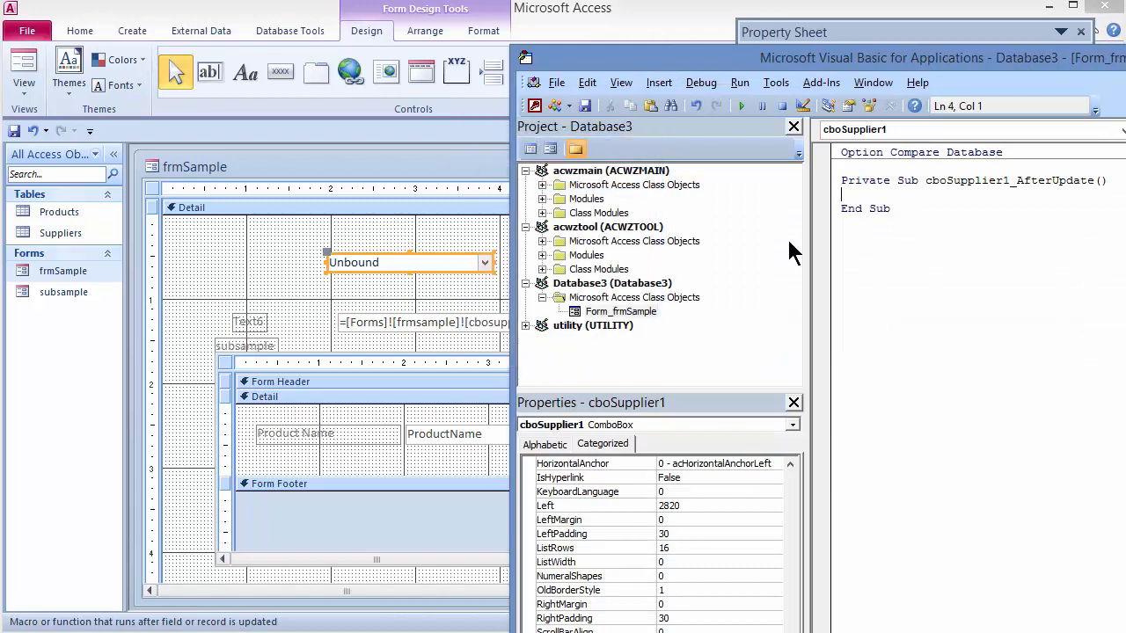
Add the line Forms!frmsample.Refresh to the cboSupplier1_AfterUpdate procedure and leave the code editor.
left_click_drag(922, 58, 632, 38)
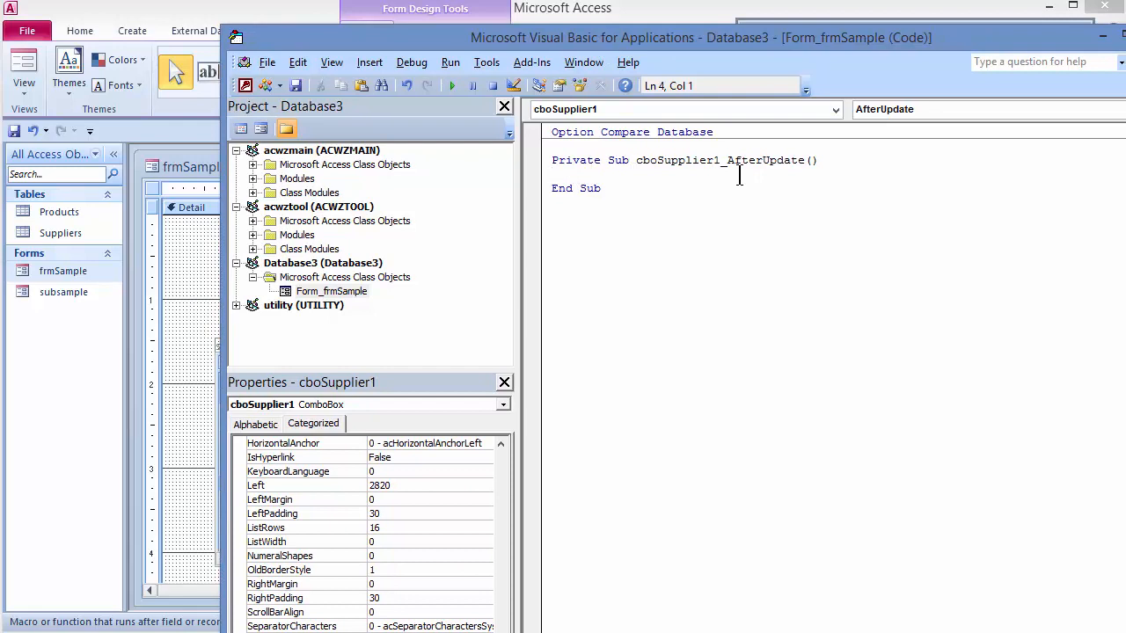
type("forms!frmsample.refresh")
left_click(639, 206)
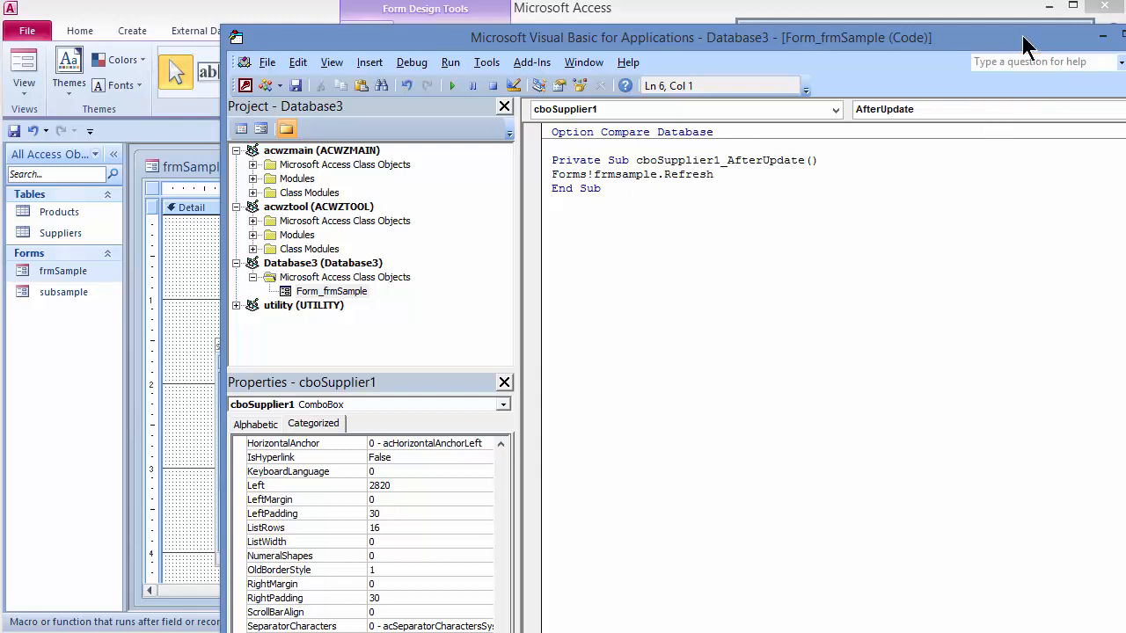
left_click_drag(1029, 39, 960, 53)
left_click(1066, 40)
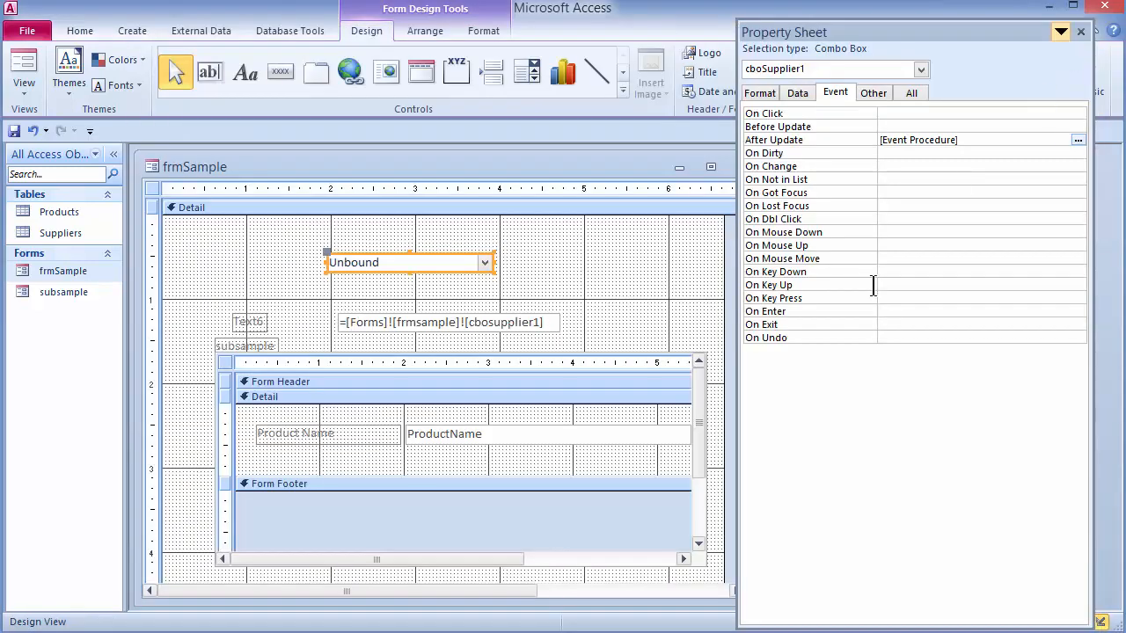
Test the automatic subform refresh in Form View by choosing Norske Meierier in the supplier combo box and reopening its list.
left_click(605, 290)
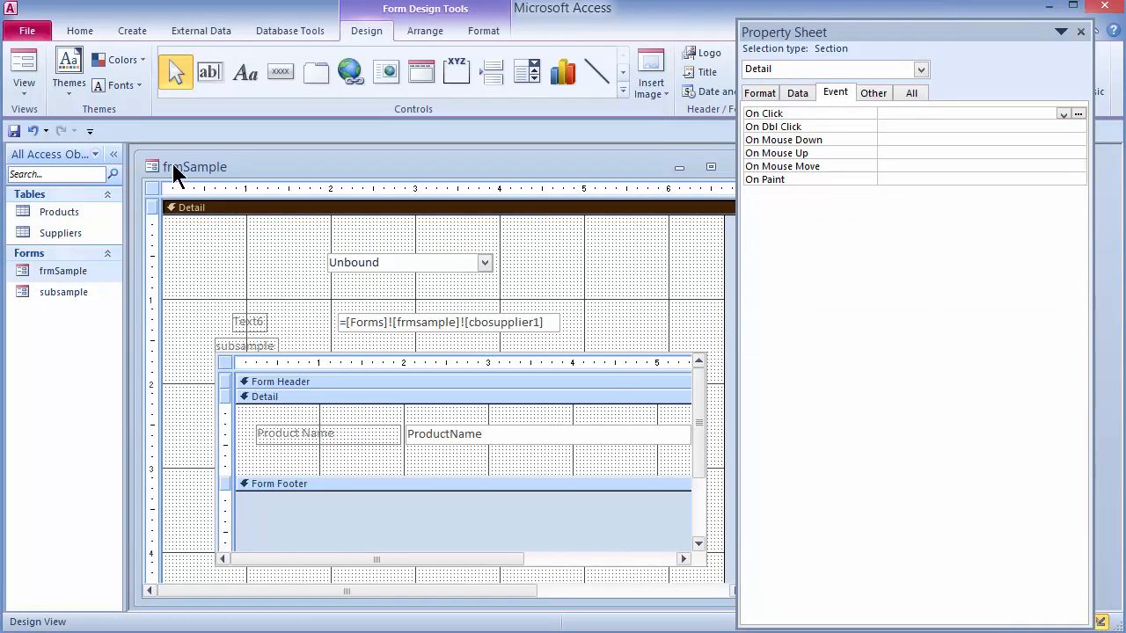
right_click(258, 162)
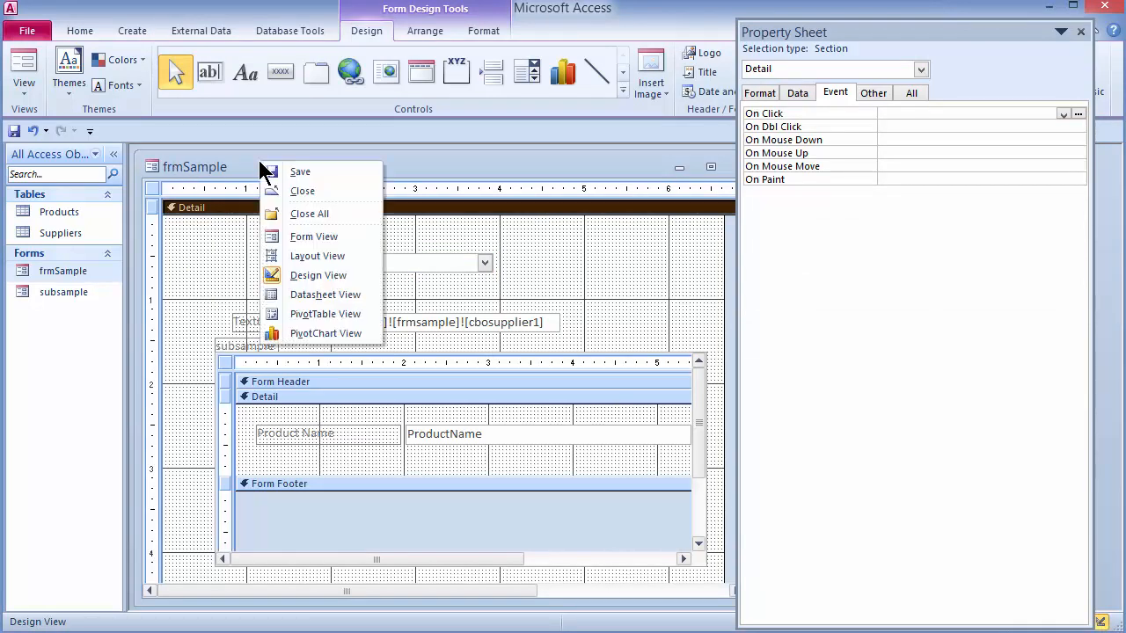
left_click(313, 236)
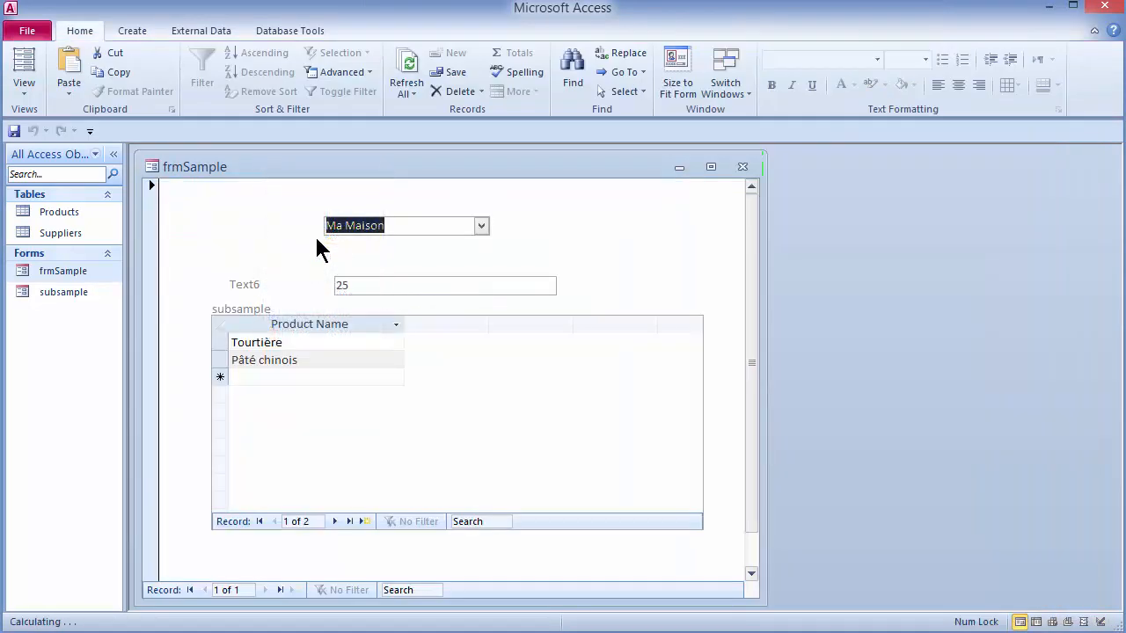
left_click(483, 226)
left_click(390, 348)
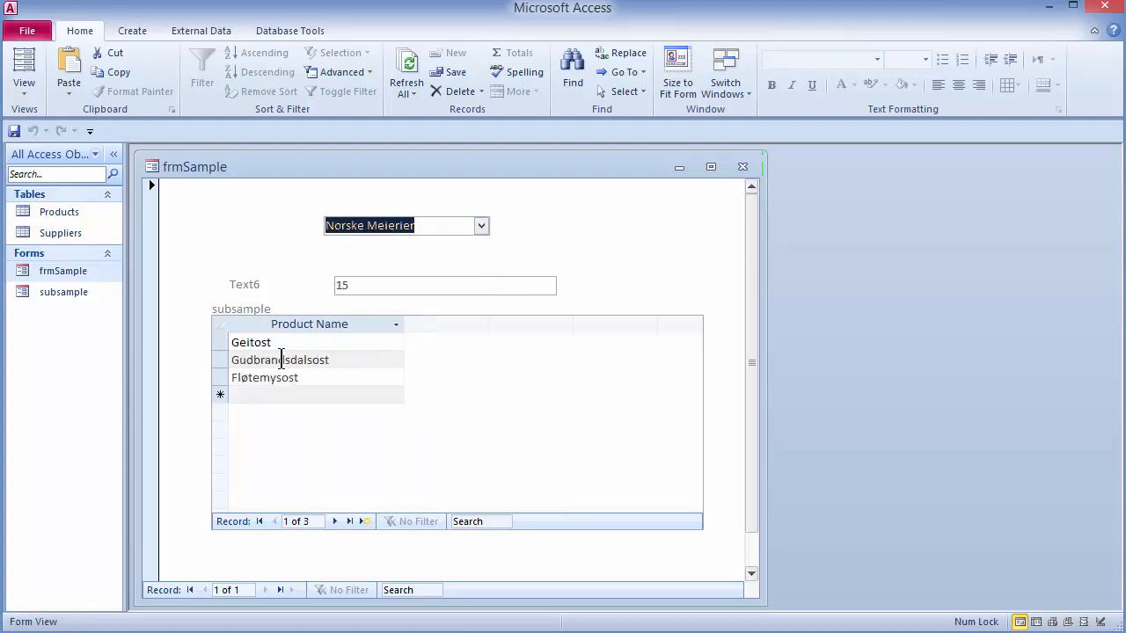
left_click(481, 226)
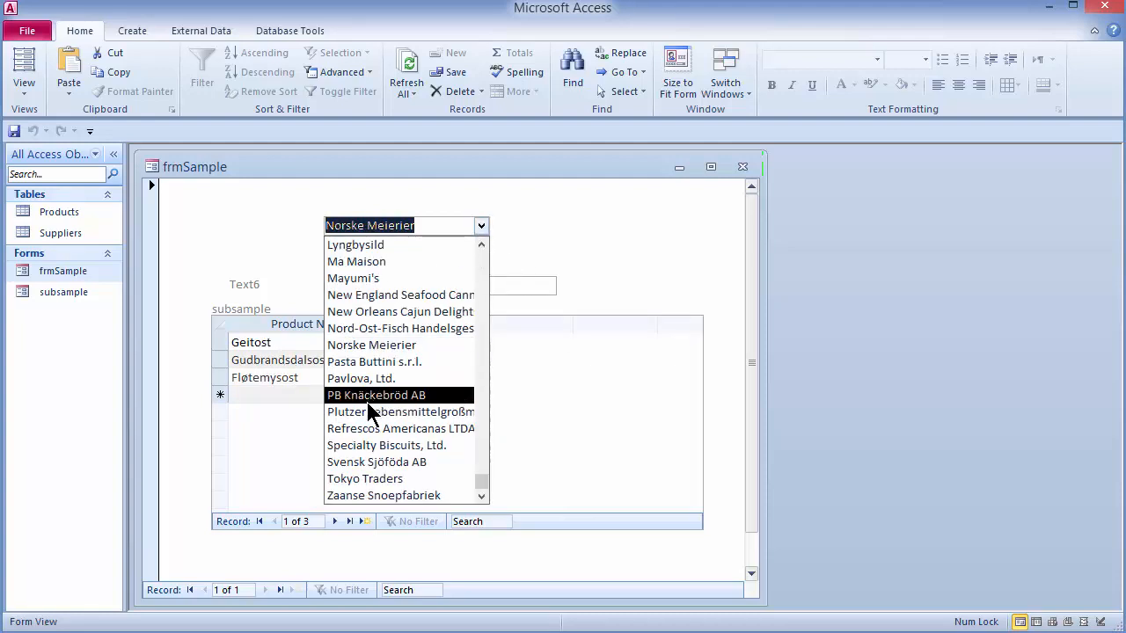